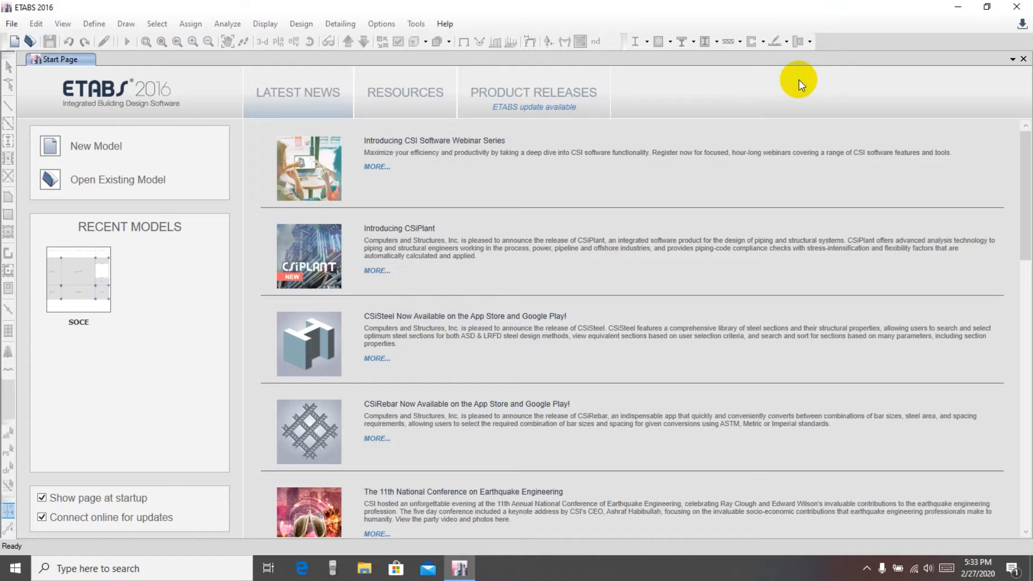
Open the recent model SOCE from the start page
click(79, 285)
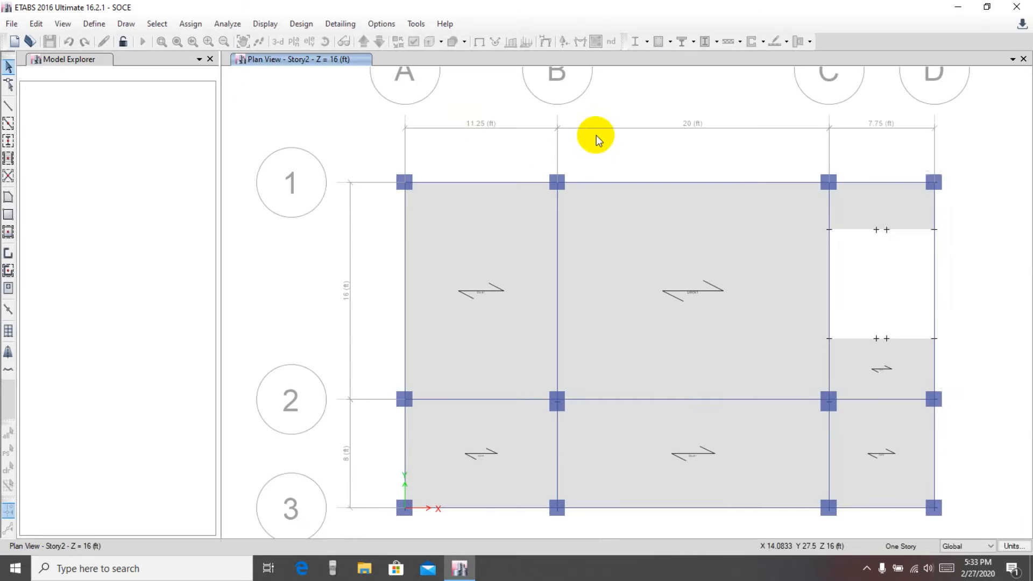
drag(727, 164, 681, 150)
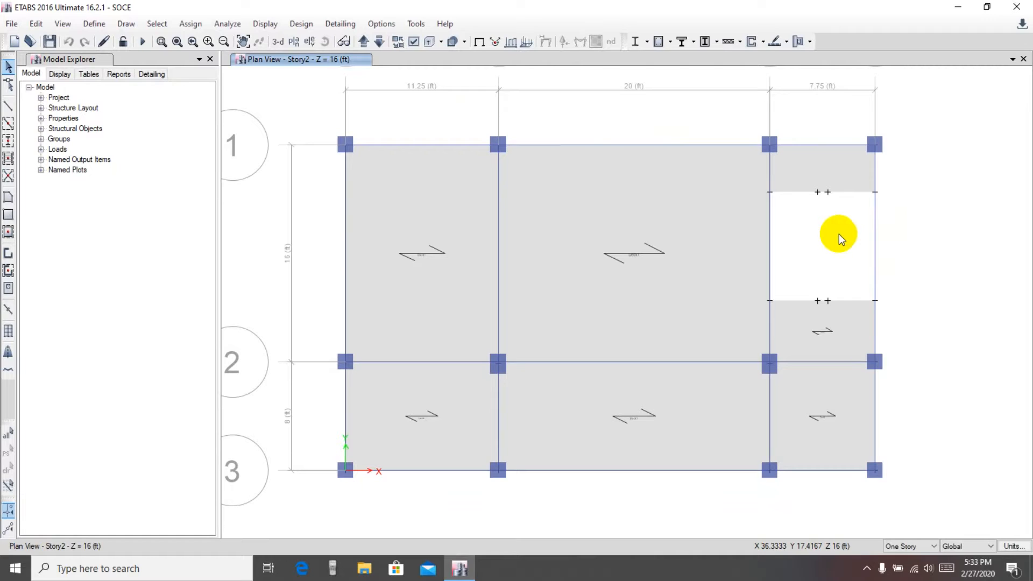
scroll(885, 237, up, 3)
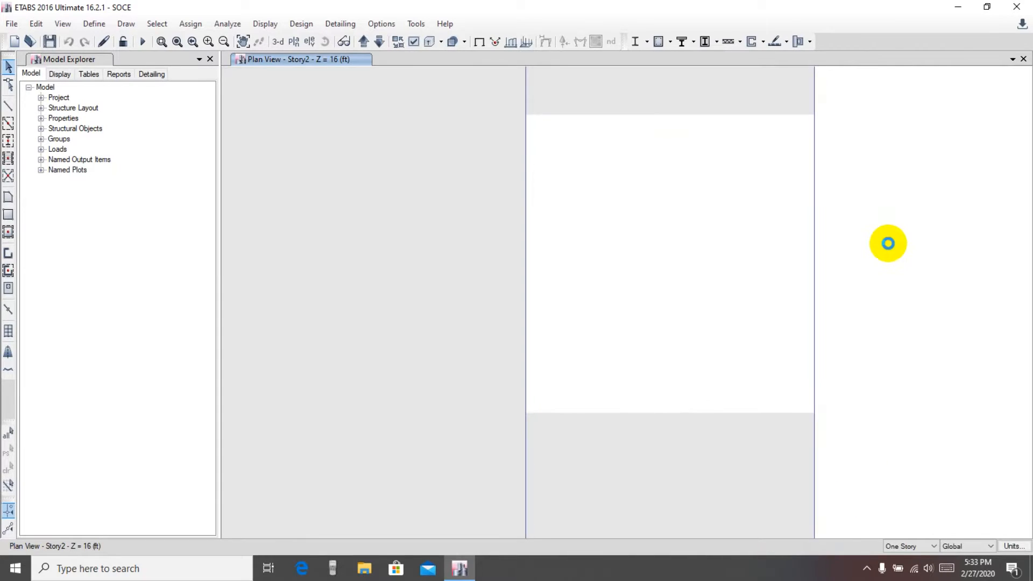
scroll(886, 244, down, 3)
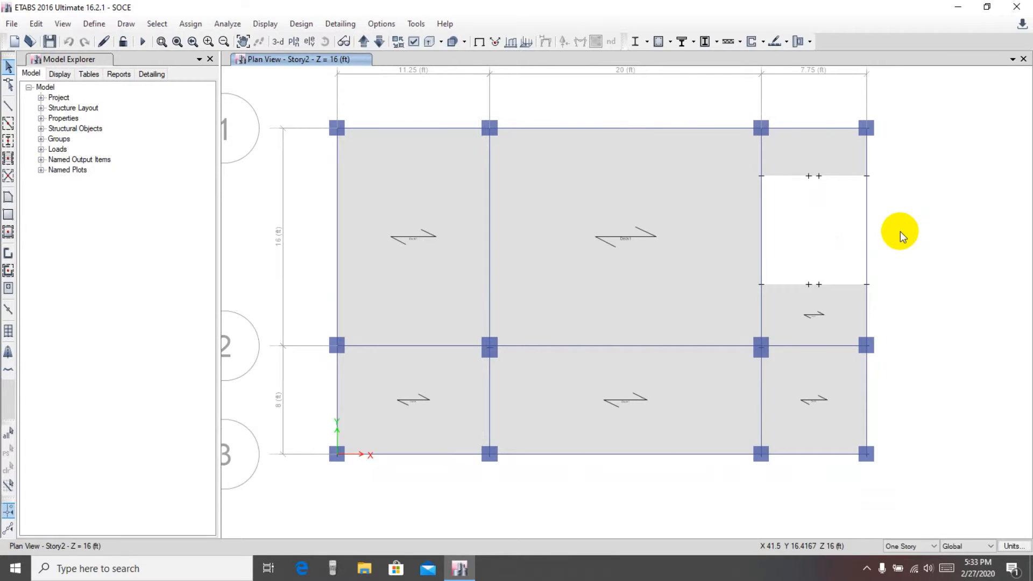
Inspect the model's frame and slabs in the 3-D view, then return to the Story2 plan view
click(278, 41)
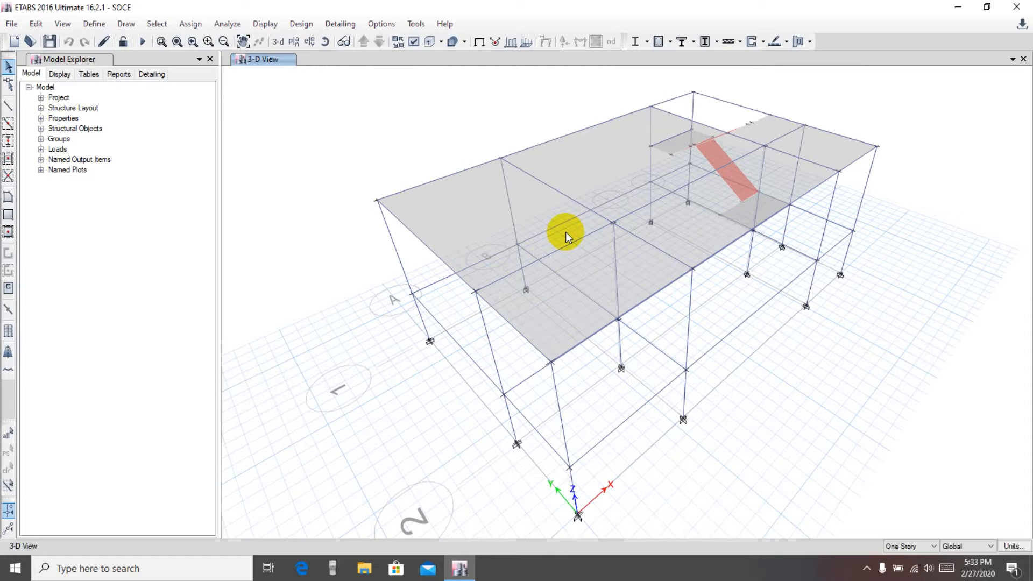
middle_drag(911, 150, 878, 180)
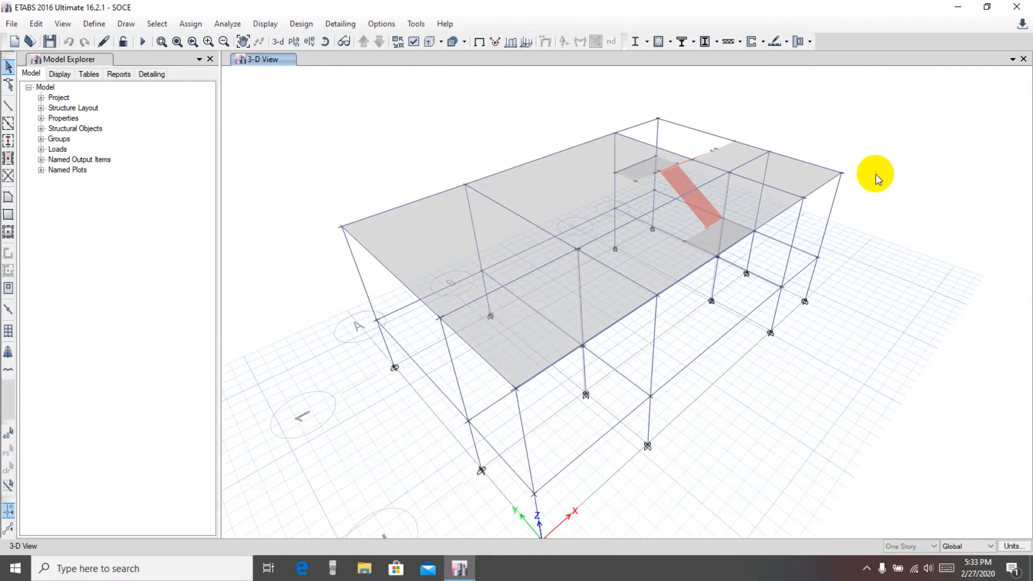
mouse_move(428, 147)
middle_down()
mouse_move(436, 154)
mouse_move(420, 155)
middle_up()
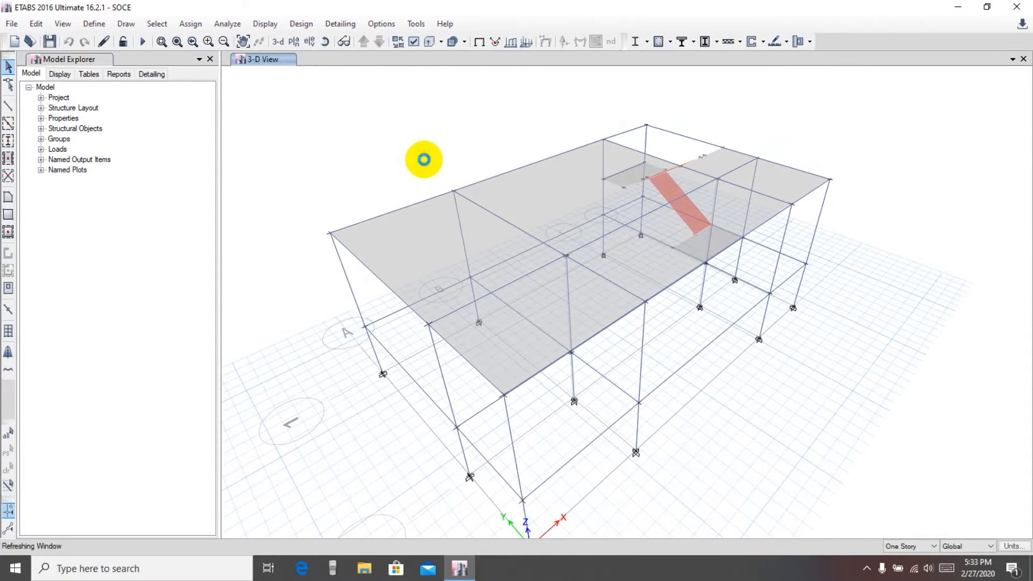
click(296, 43)
click(565, 439)
click(455, 438)
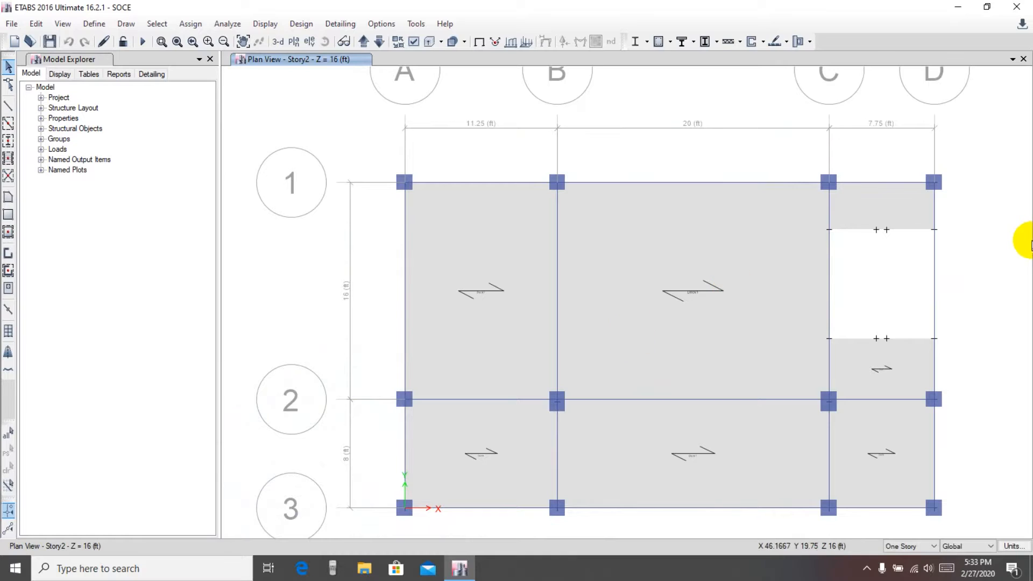
middle_drag(987, 260, 895, 207)
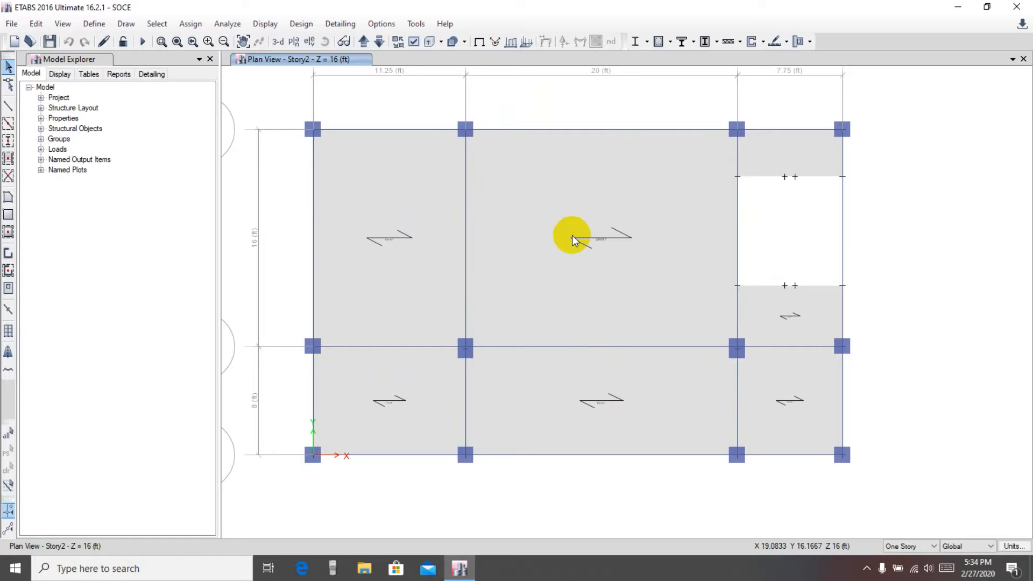
Switch to AutoCAD 2013 and open the drawing Lab work from the autoCad Work folder
click(957, 7)
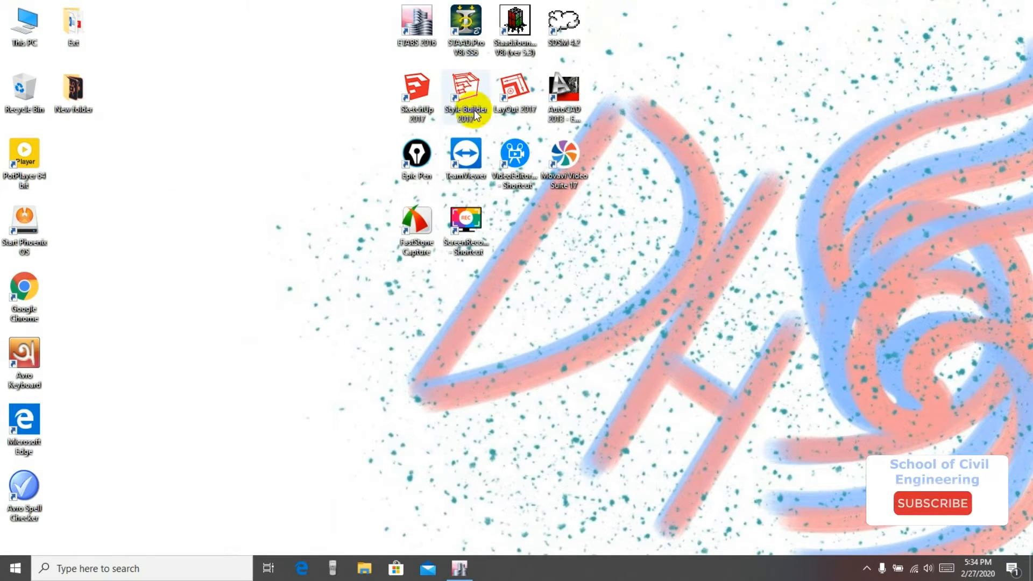
double_click(564, 92)
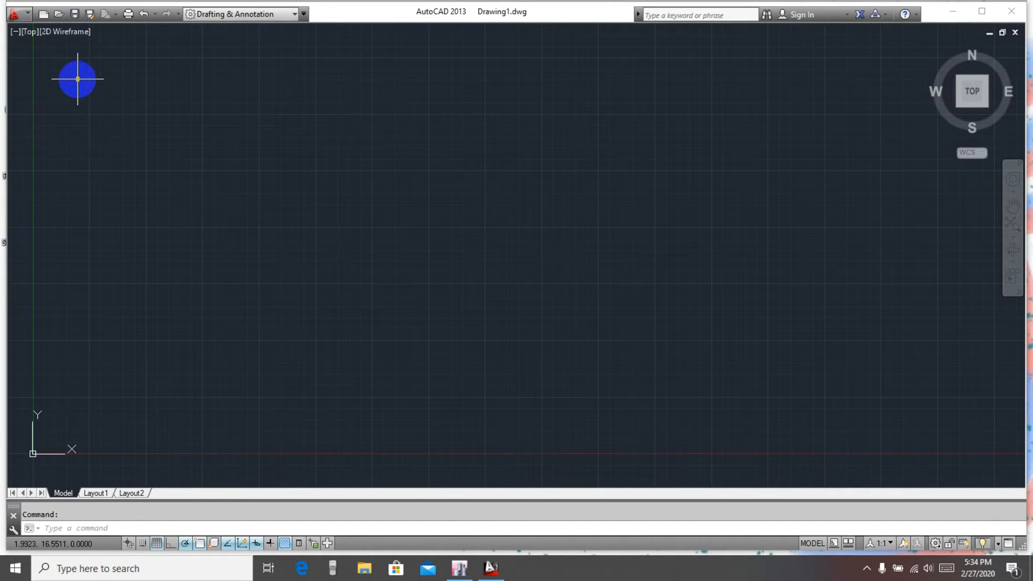
click(48, 14)
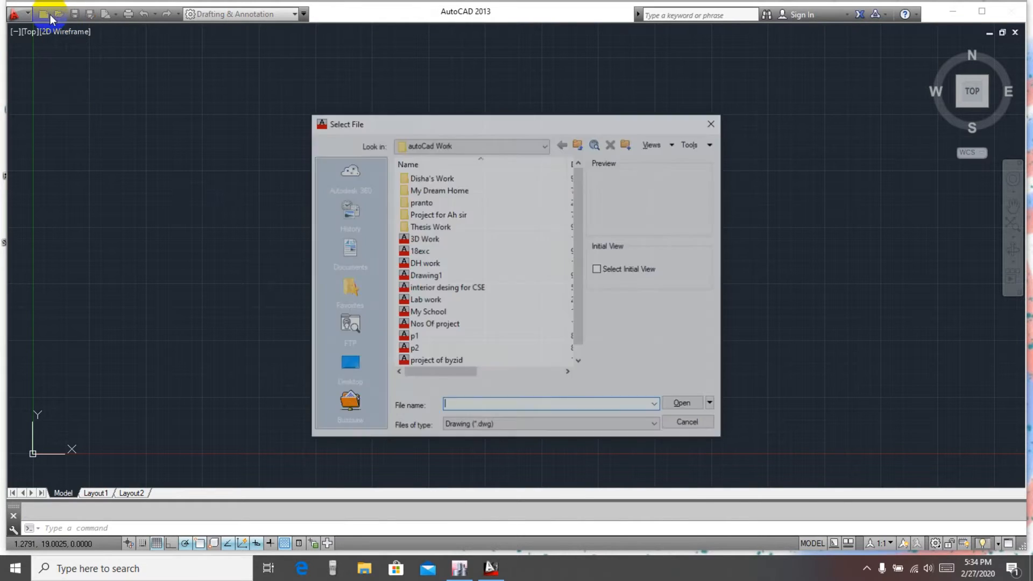
click(425, 300)
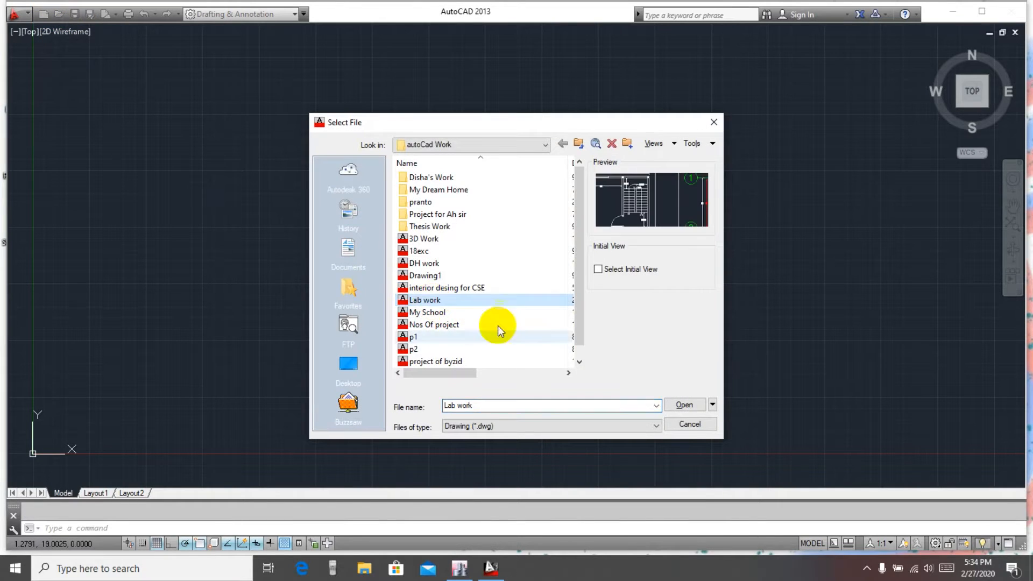
click(683, 405)
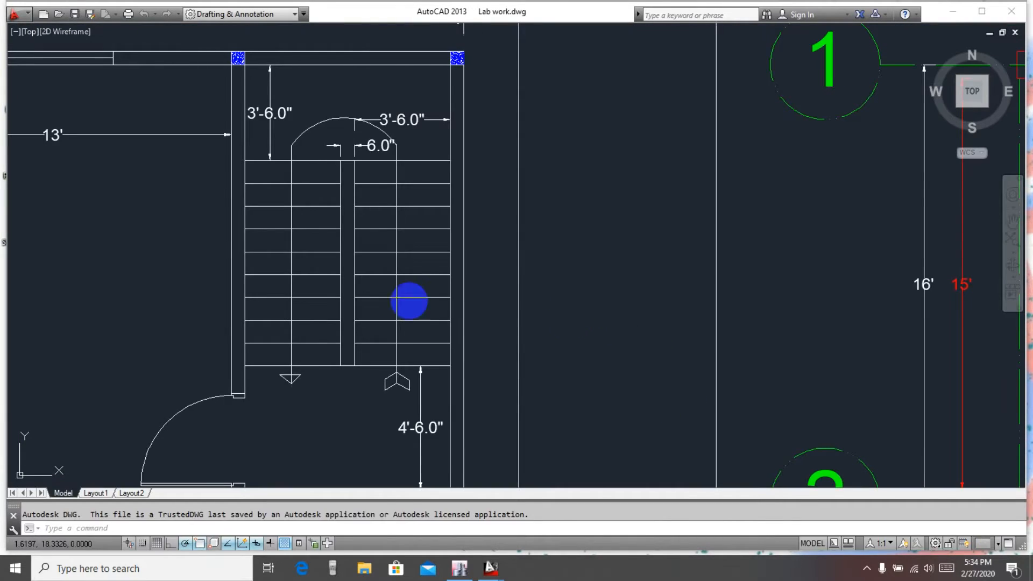
Examine the typical residential floor plan and the beam and column layout plan in the drawing
scroll(162, 253, down, 2)
middle_drag(155, 256, 454, 186)
scroll(427, 201, down, 2)
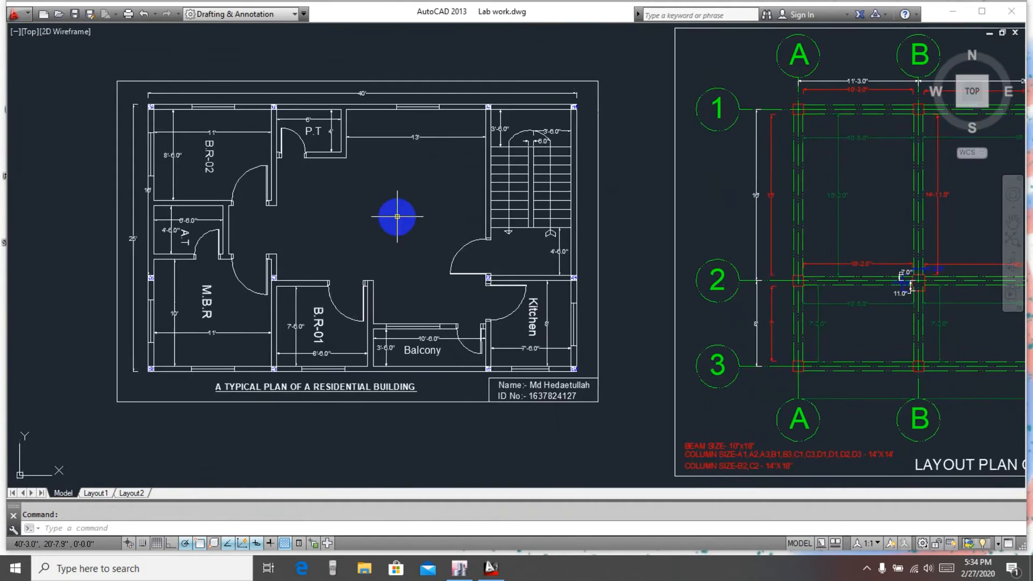
middle_drag(398, 214, 422, 201)
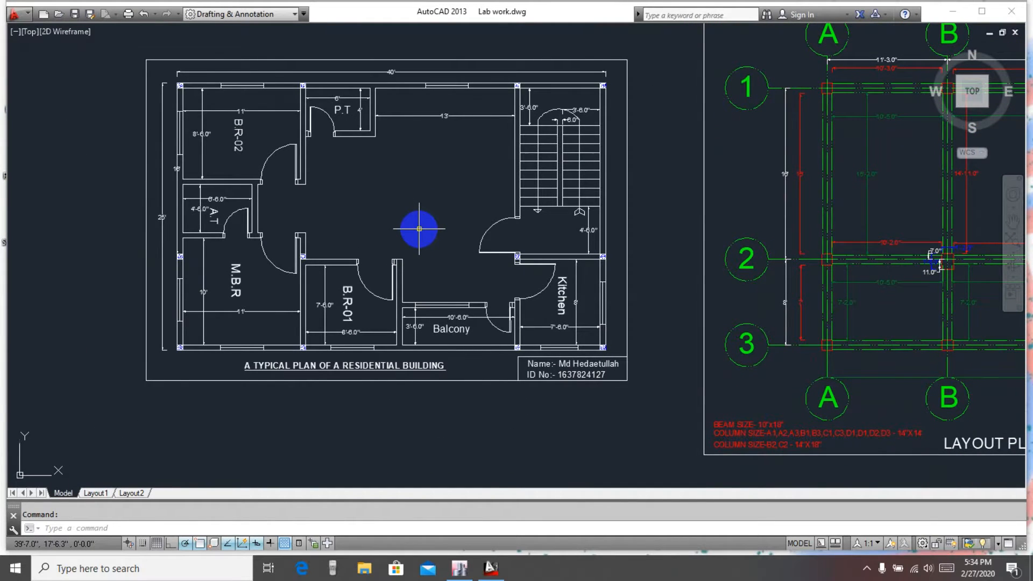
scroll(419, 229, up, 2)
middle_drag(420, 240, 452, 291)
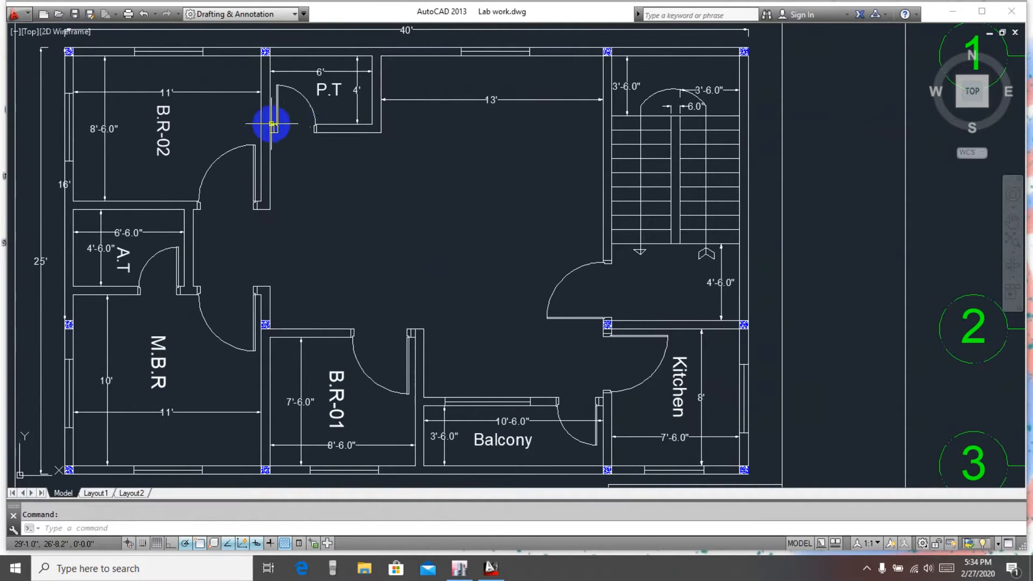
scroll(347, 148, down, 2)
middle_drag(380, 178, 399, 162)
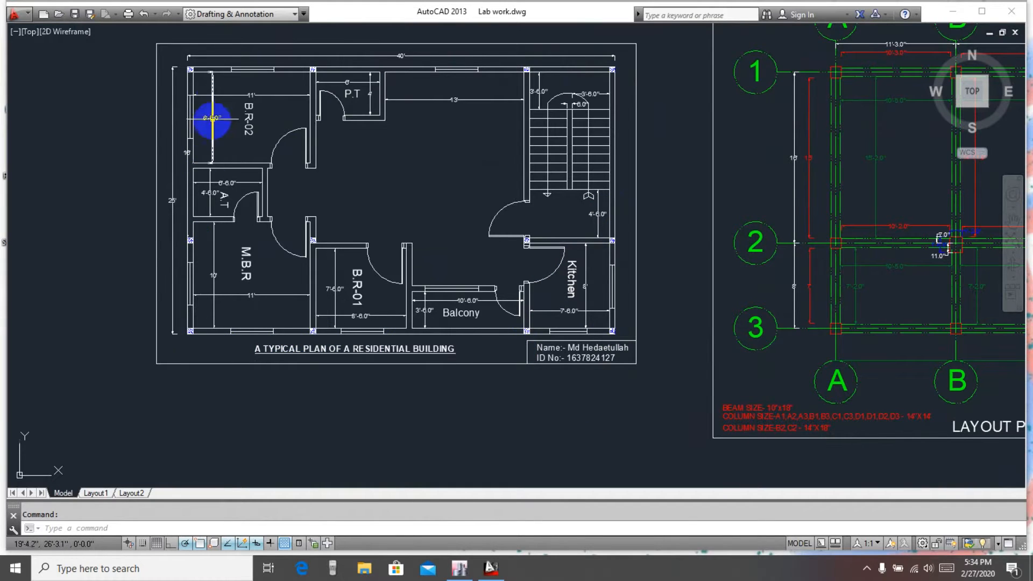
scroll(258, 154, up, 2)
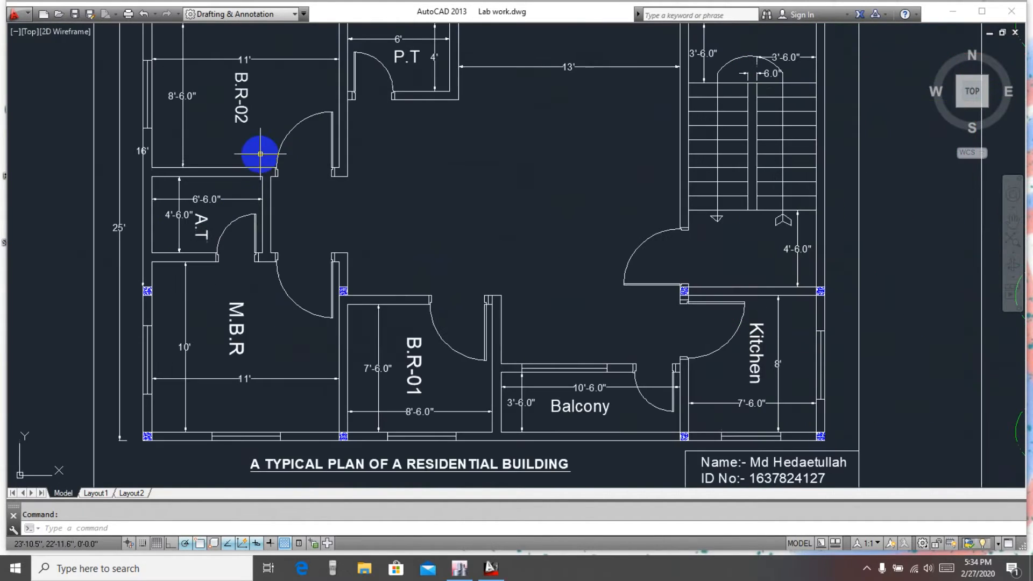
middle_drag(302, 229, 306, 272)
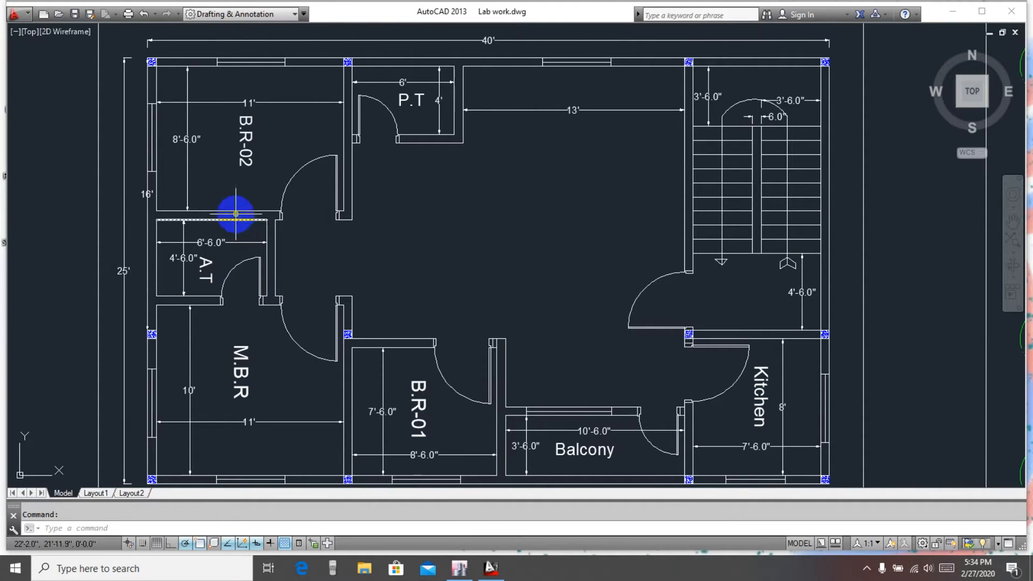
scroll(395, 226, down, 2)
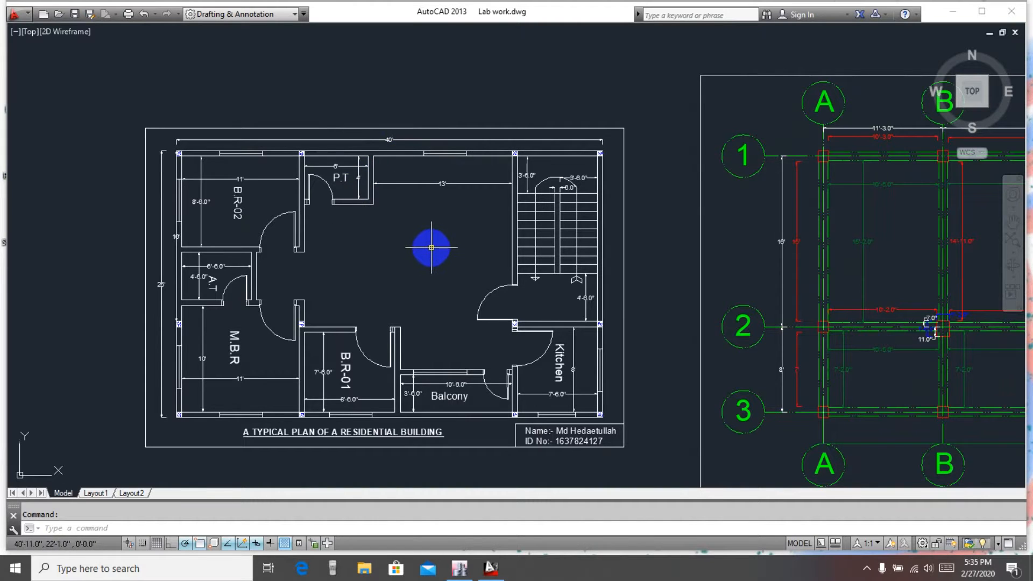
middle_drag(362, 242, 357, 199)
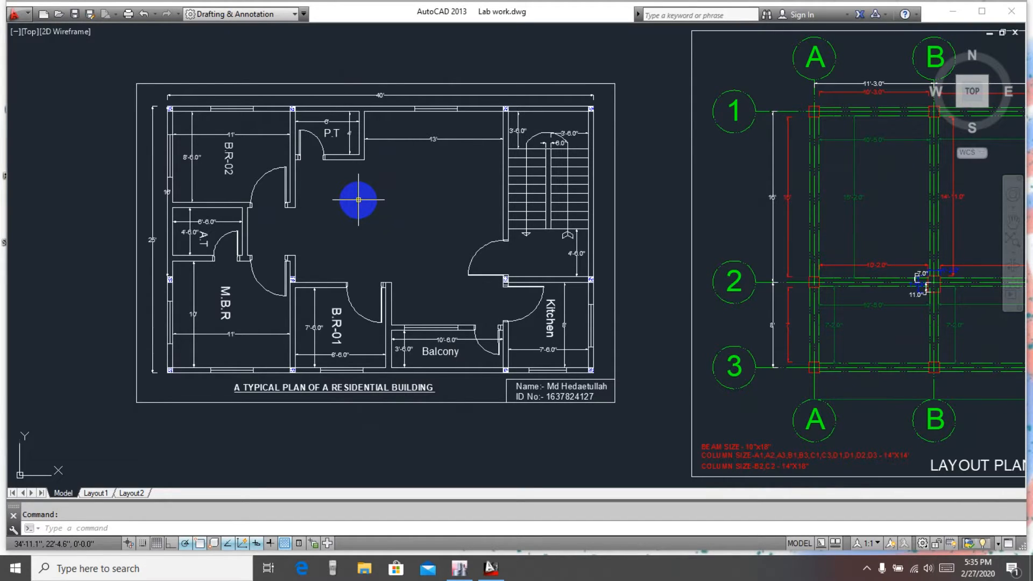
middle_drag(415, 231, 412, 202)
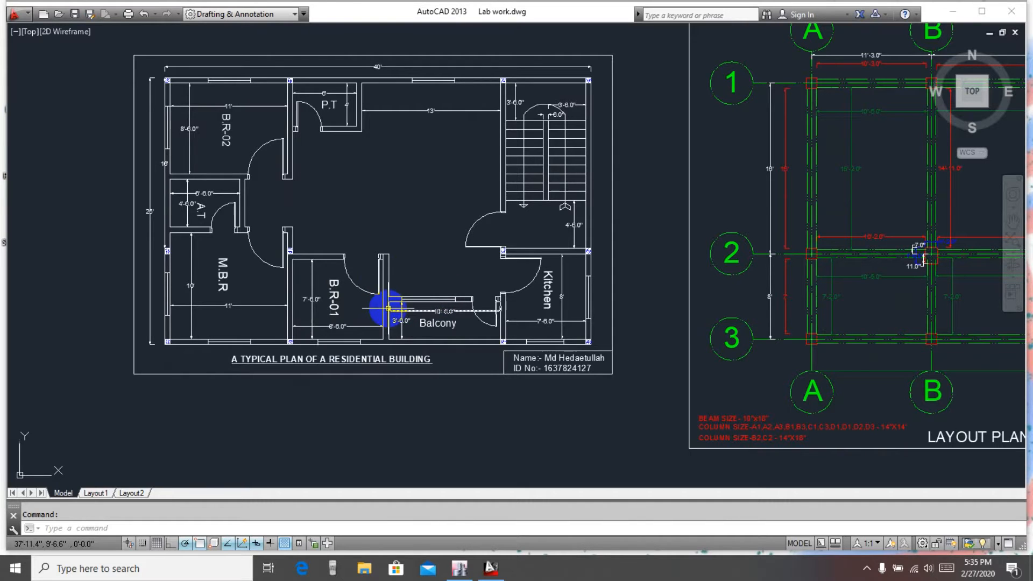
middle_drag(438, 283, 427, 301)
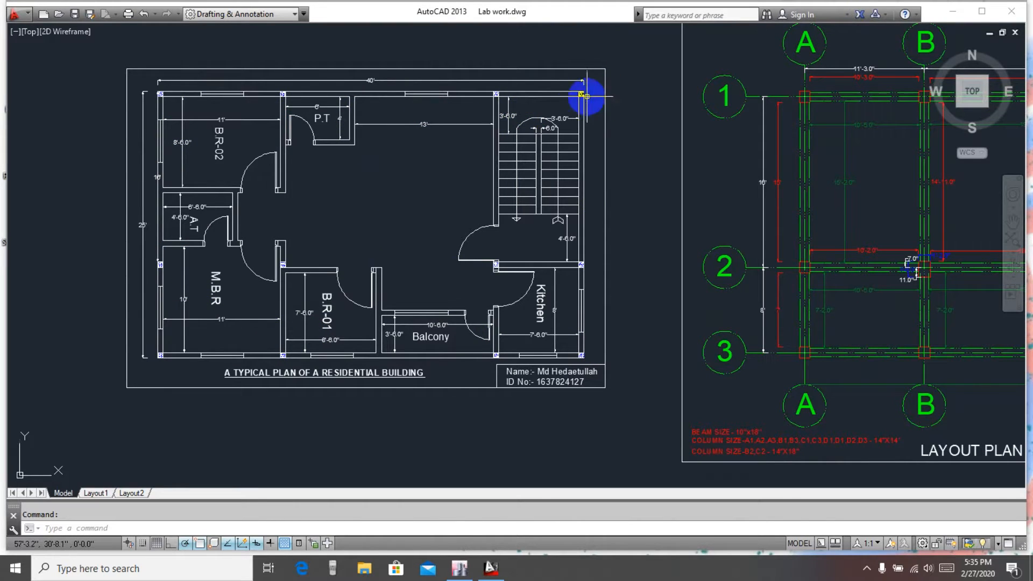
middle_drag(377, 272, 375, 222)
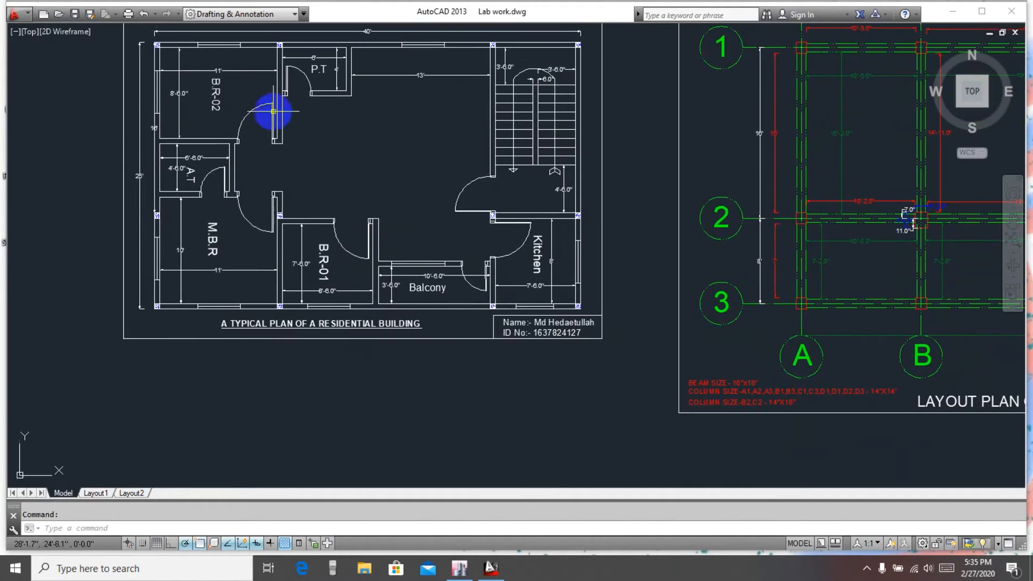
middle_drag(442, 173, 429, 222)
mouse_move(505, 305)
middle_down()
mouse_move(486, 282)
mouse_move(444, 296)
middle_up()
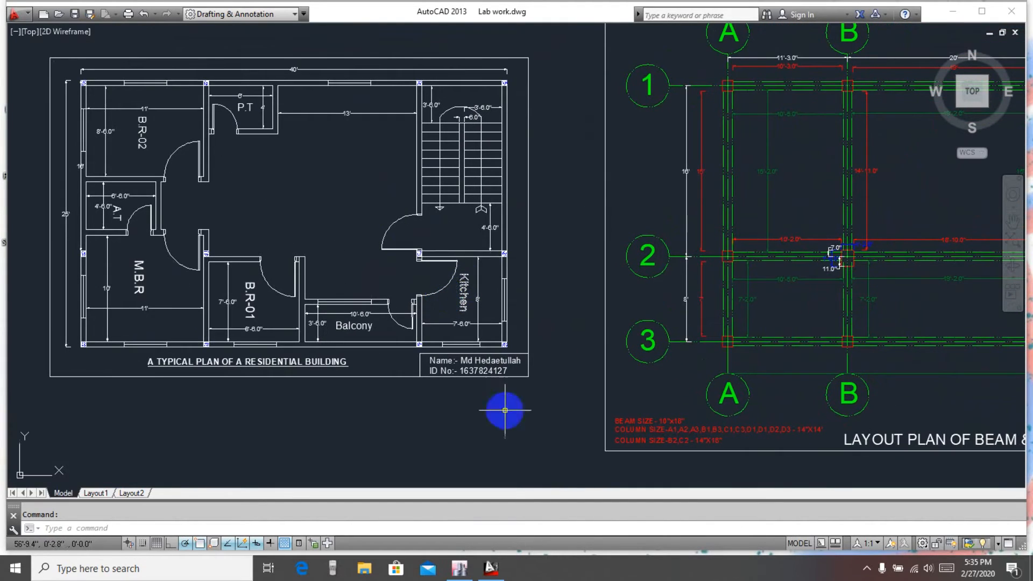
Switch back to ETABS and select all the floor slab panels in the Story2 plan view
click(951, 12)
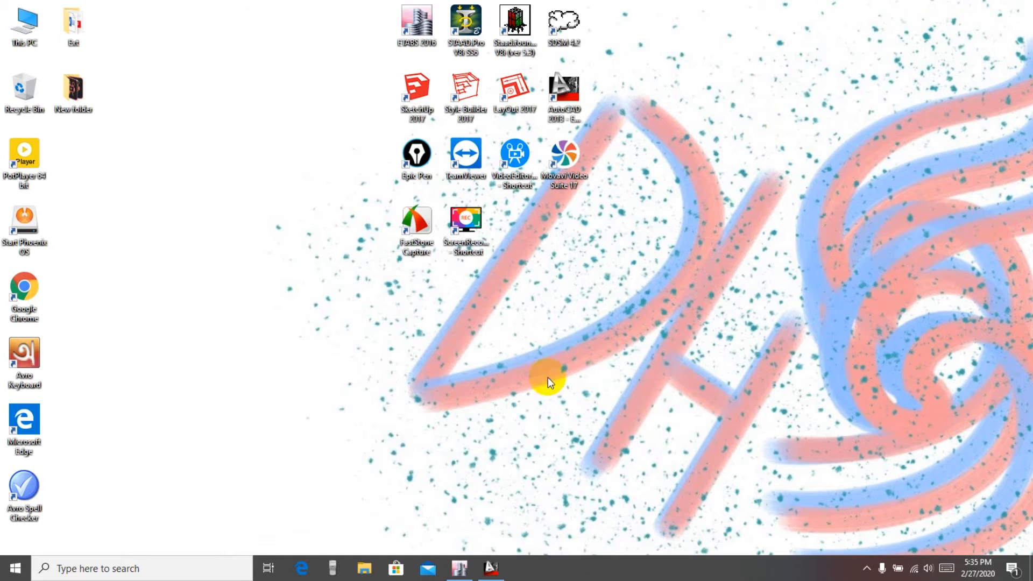
click(460, 565)
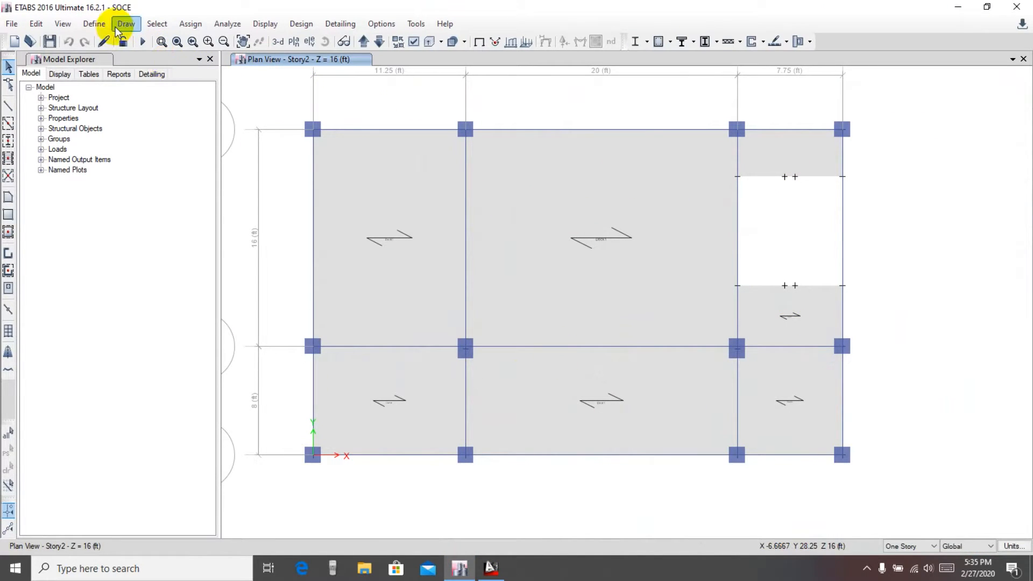
click(152, 24)
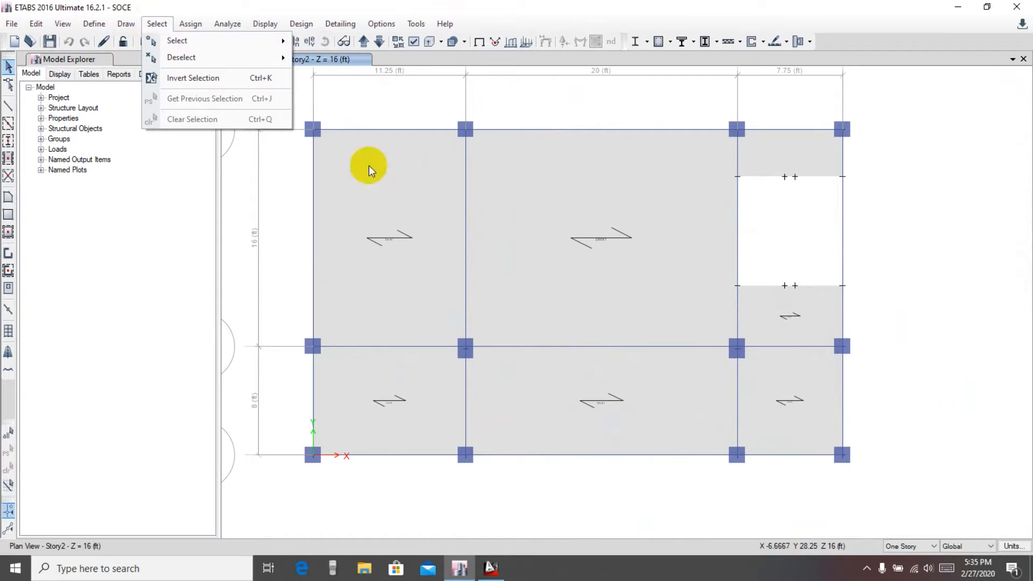
click(372, 208)
click(575, 223)
click(422, 412)
click(627, 403)
click(809, 391)
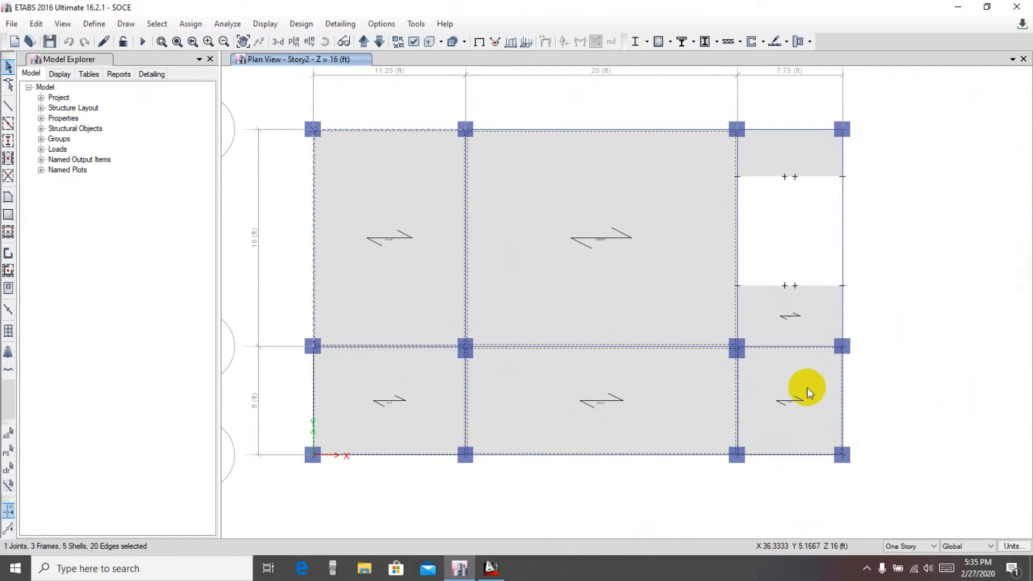
click(780, 300)
click(763, 158)
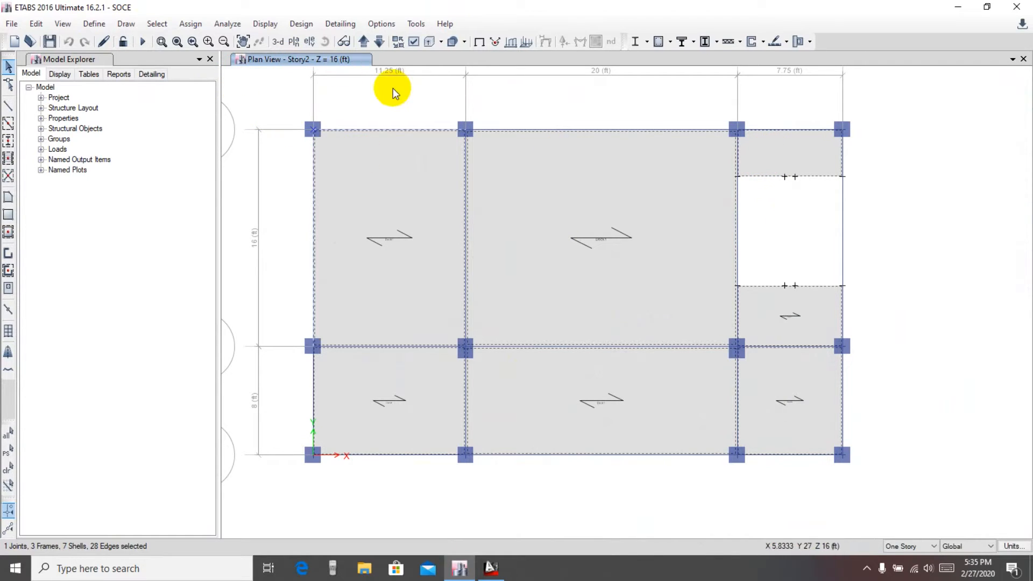
Review the selected slabs and stair in the 3-D view, then clear the selection
click(278, 42)
scroll(711, 172, up, 4)
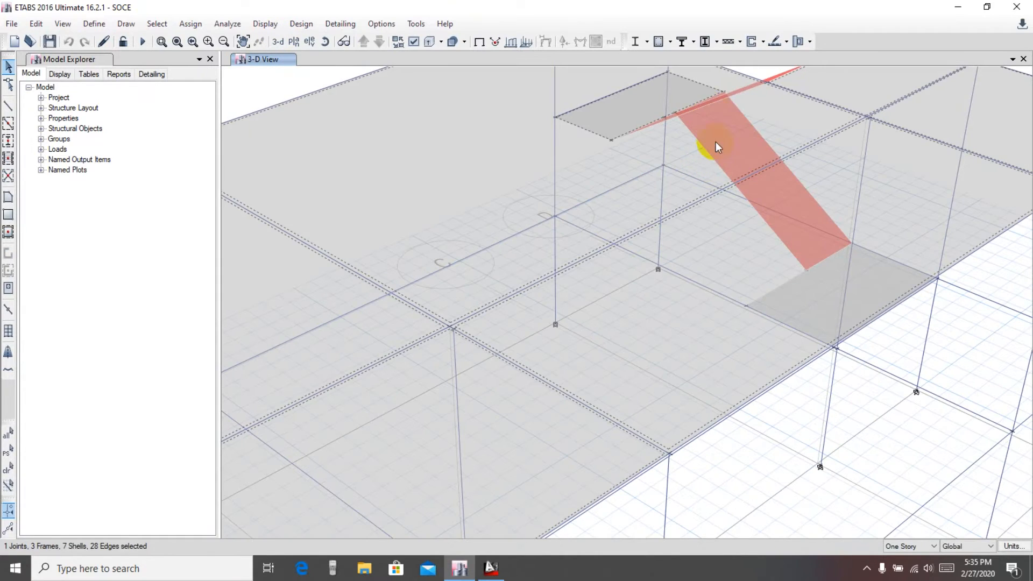
middle_drag(732, 128, 671, 234)
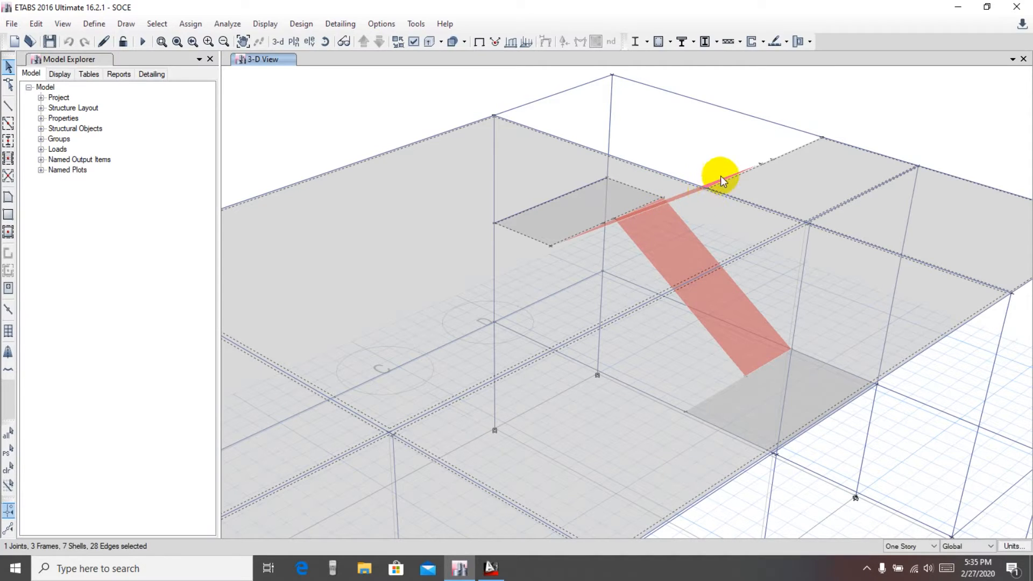
scroll(682, 263, down, 3)
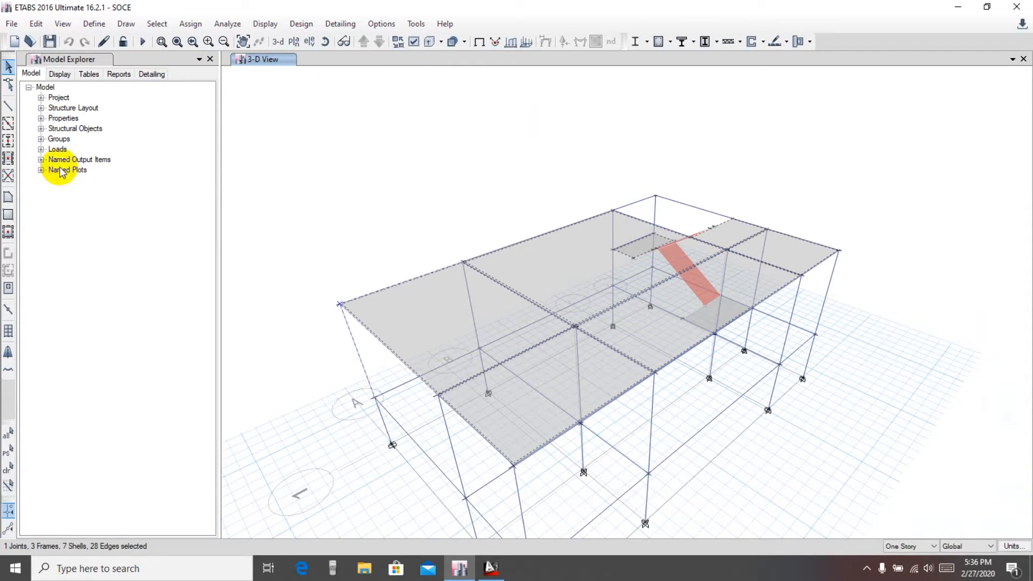
click(7, 468)
middle_drag(319, 266, 346, 192)
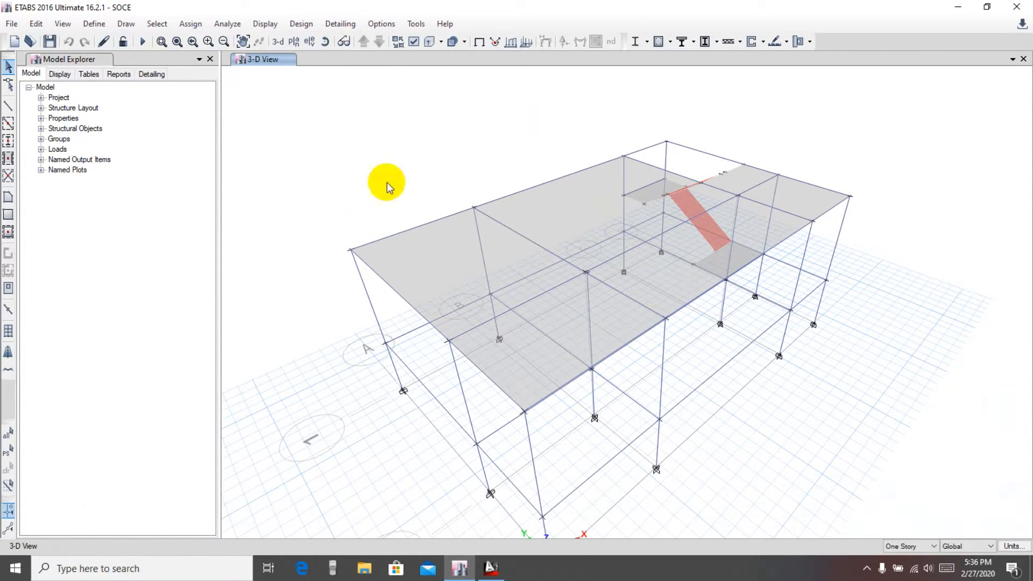
Select all slabs that use the Slab6in section property
click(157, 24)
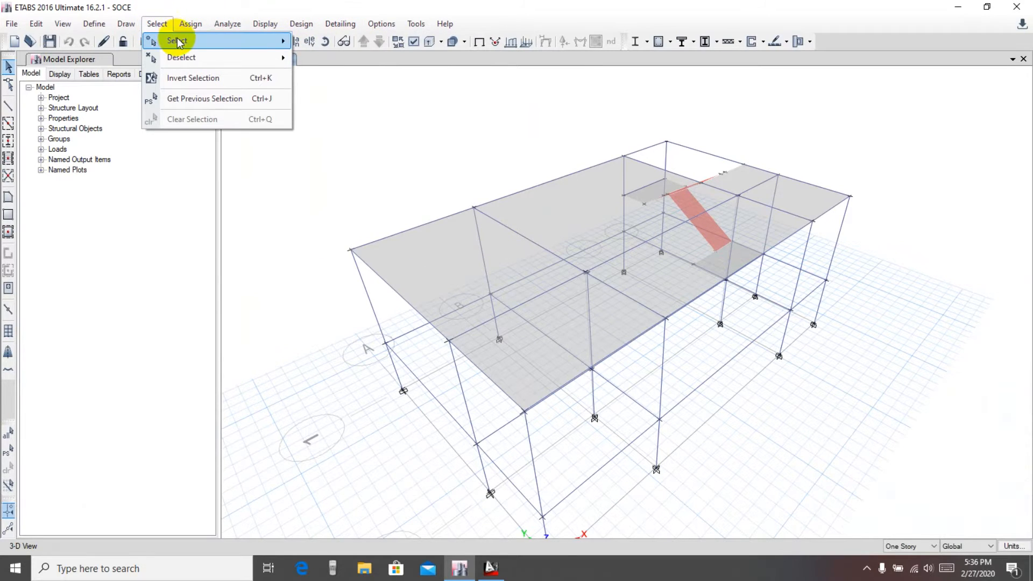
mouse_move(172, 41)
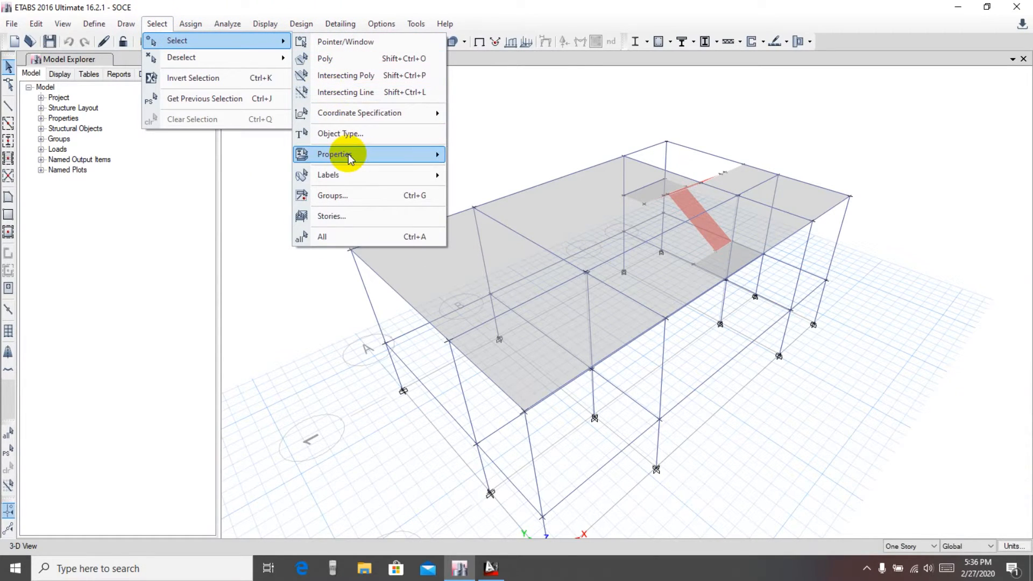
mouse_move(352, 155)
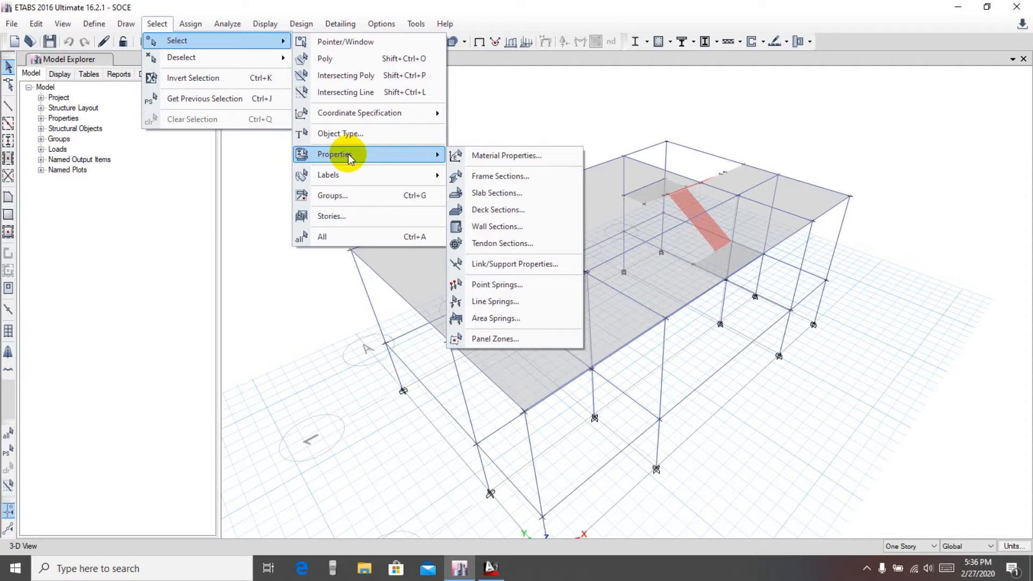
click(490, 195)
click(457, 195)
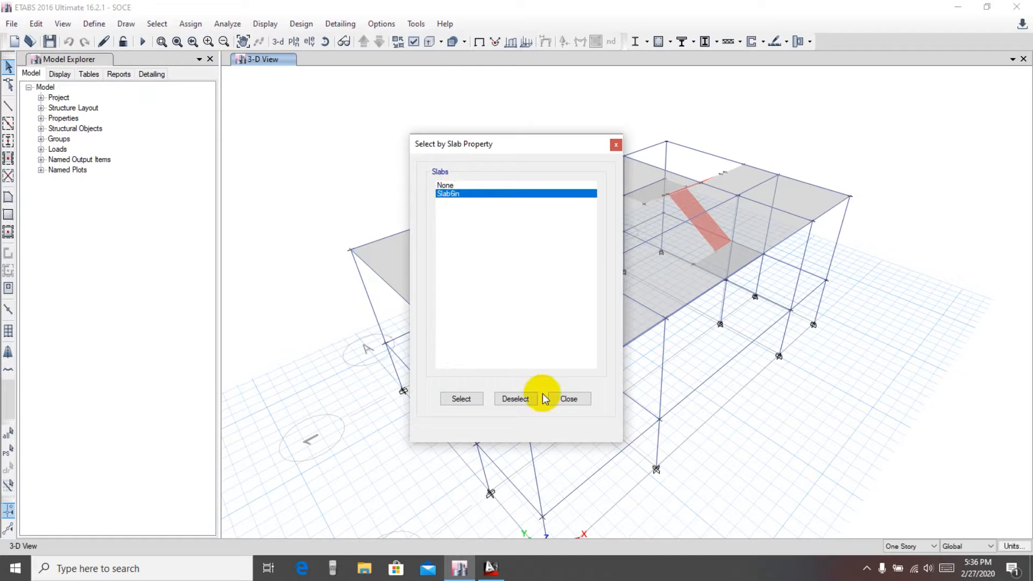
click(461, 399)
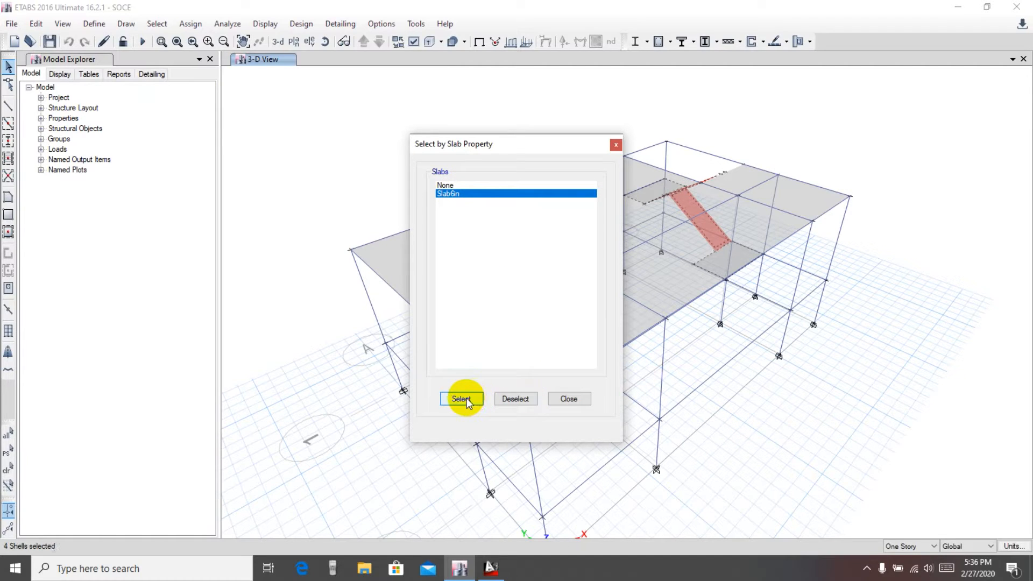
click(569, 399)
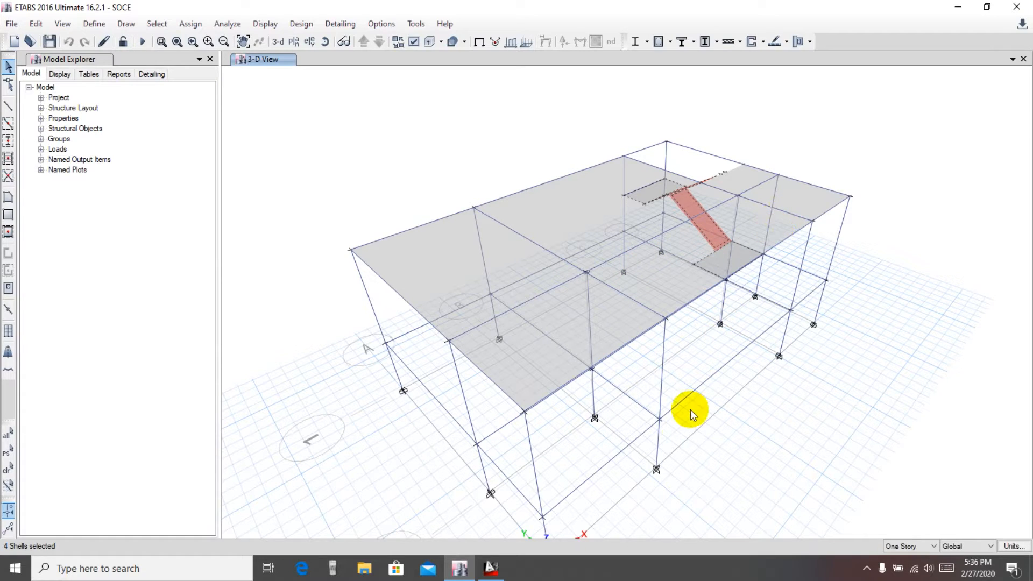
Add the remaining slab panels, including the stair landings, to the selection
click(478, 264)
click(564, 217)
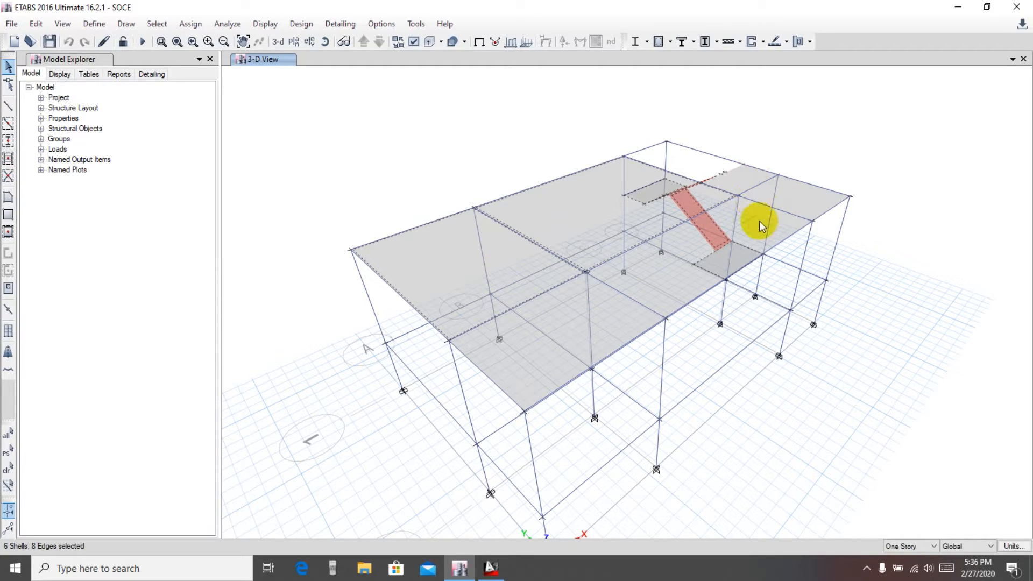
click(746, 180)
click(799, 206)
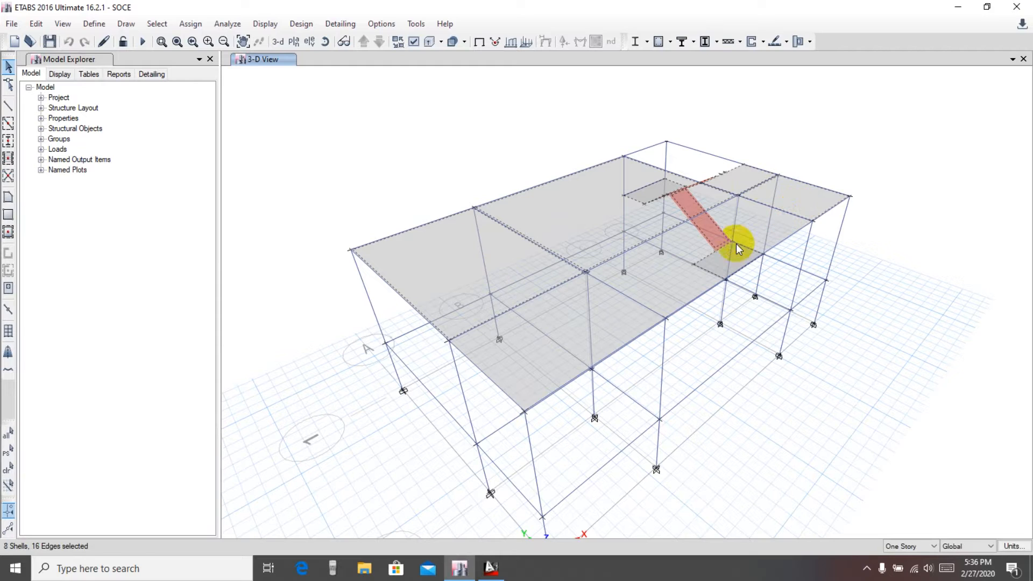
click(683, 272)
click(574, 331)
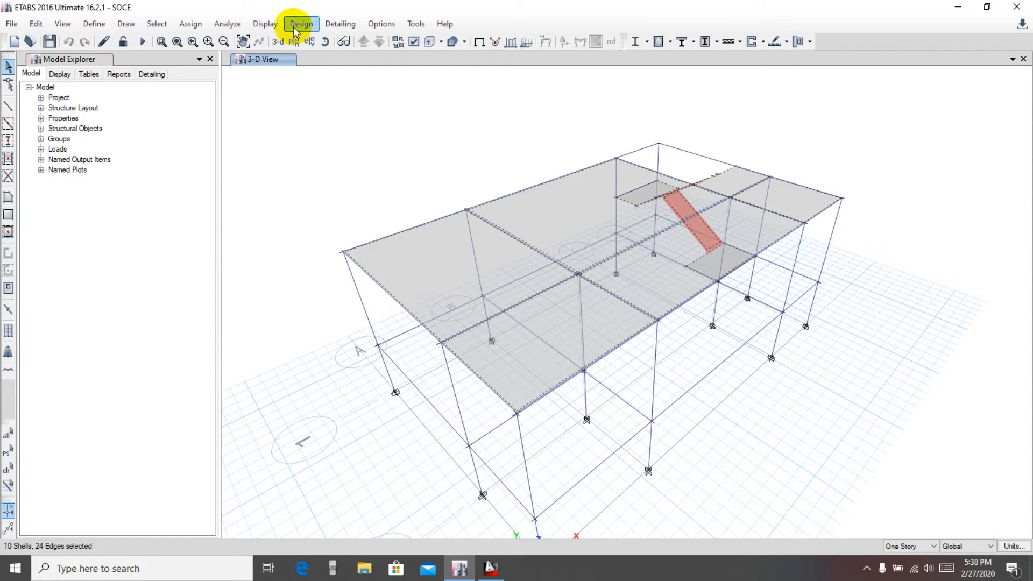
Assign a uniform Dead shell load of 100 lb/ft² in the Gravity direction to the selected slabs, replacing existing loads
click(194, 25)
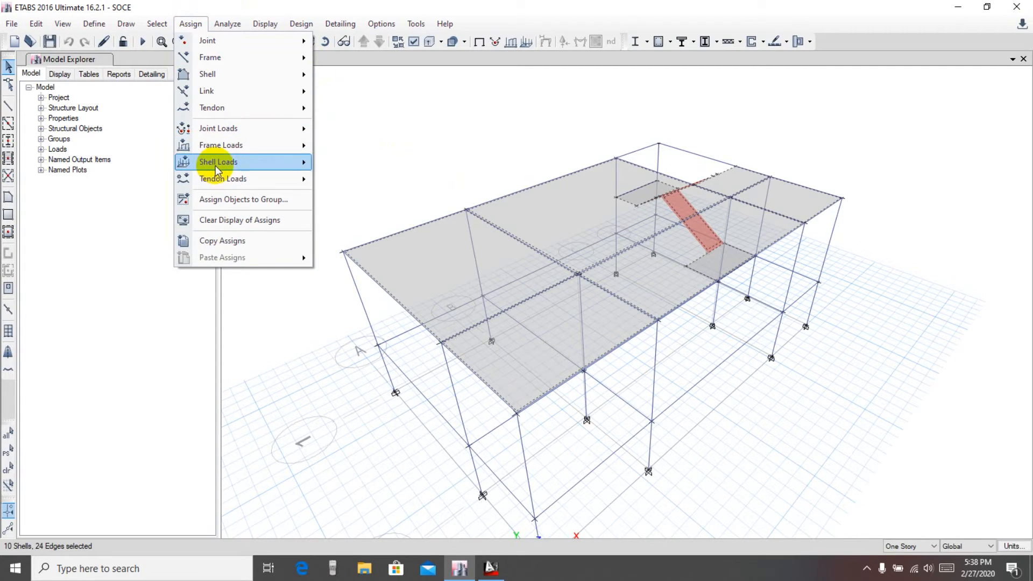
mouse_move(208, 173)
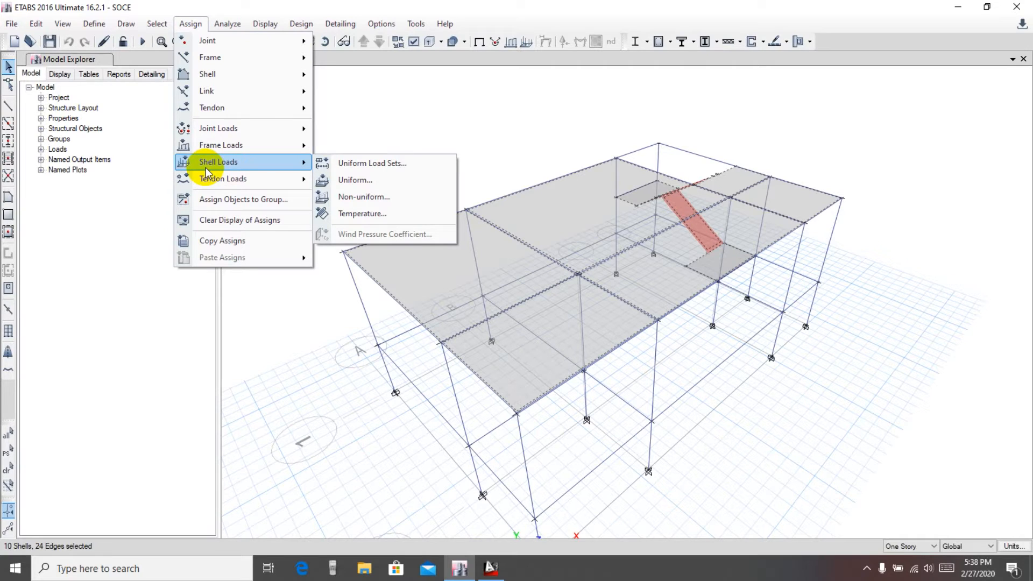
click(346, 180)
drag(323, 81, 338, 74)
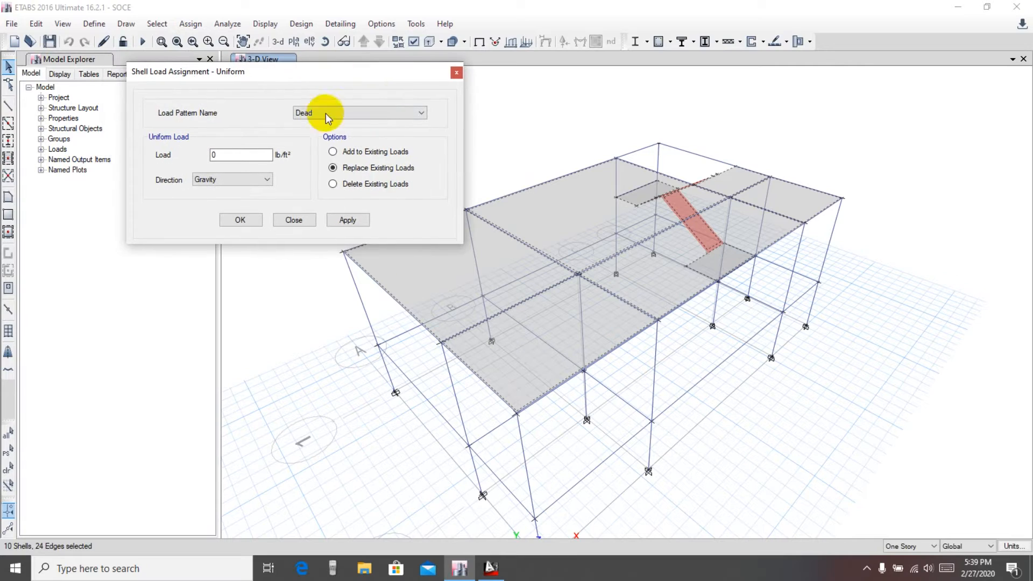
click(321, 115)
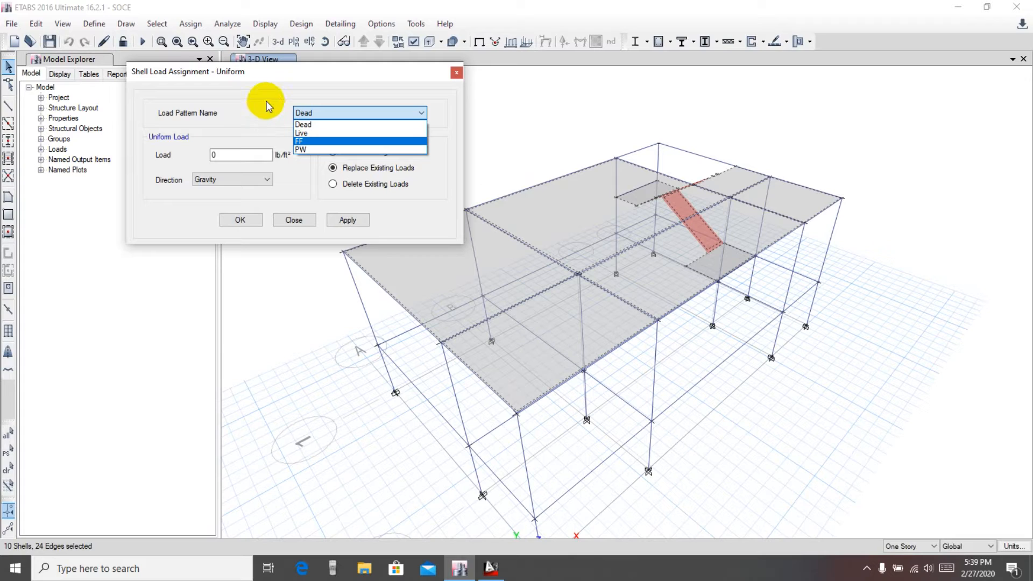
click(302, 165)
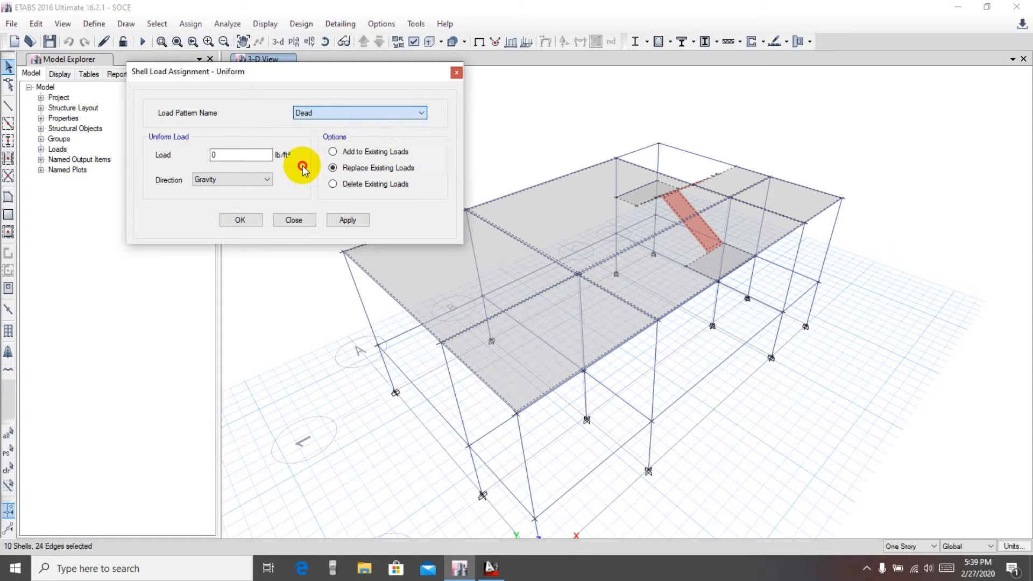
click(332, 117)
click(323, 112)
click(223, 154)
drag(262, 72, 275, 74)
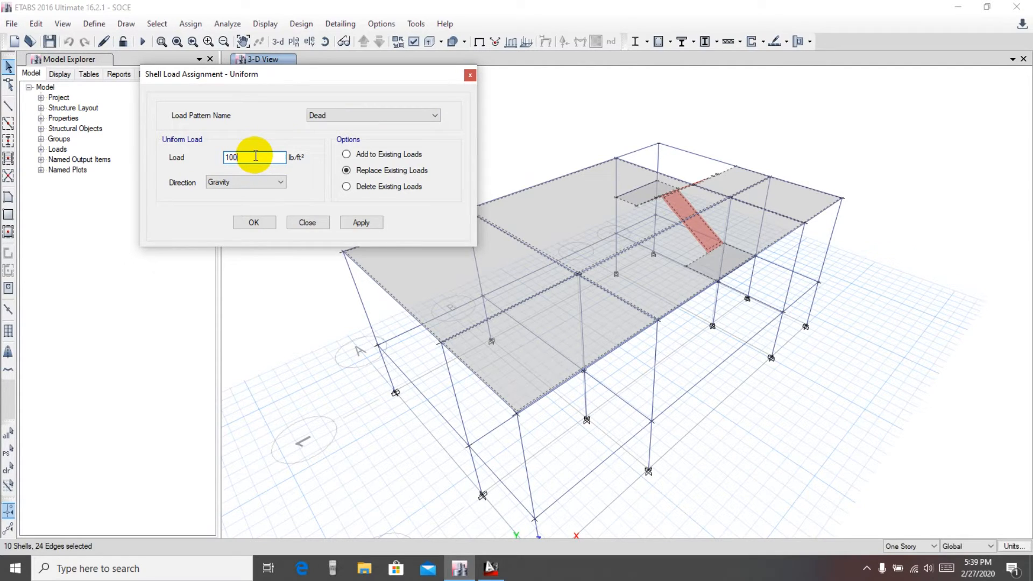
click(280, 182)
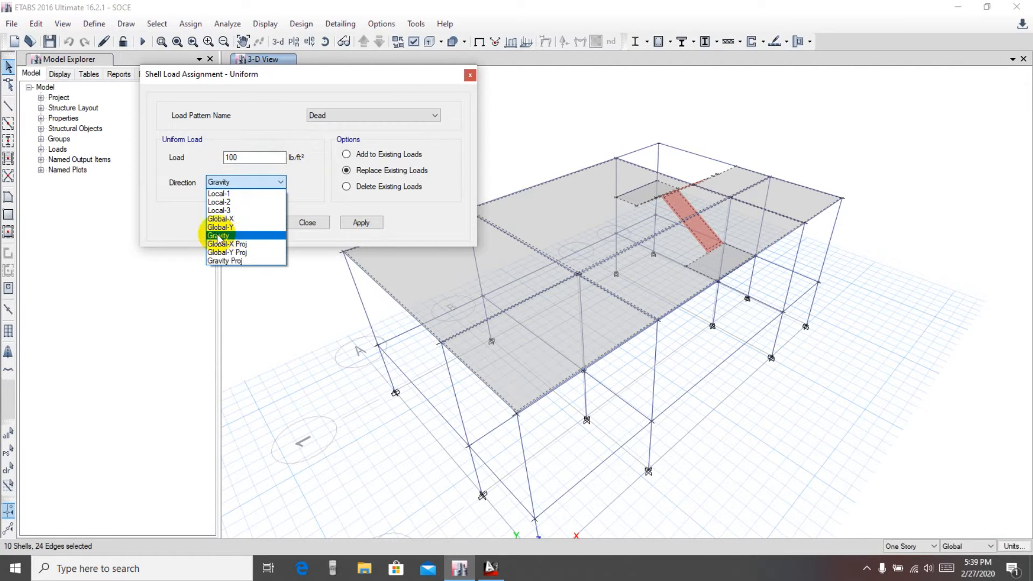
click(236, 238)
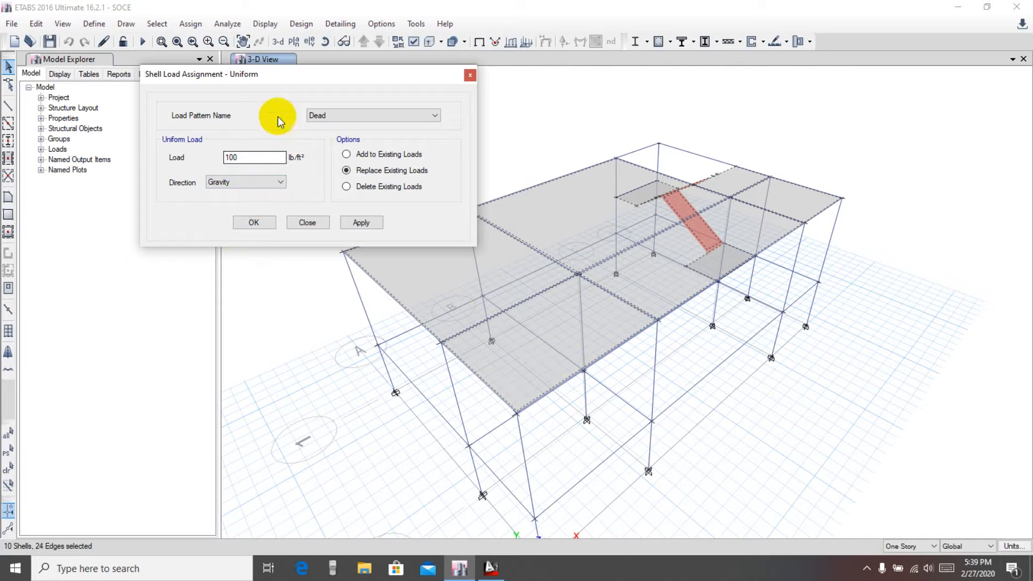
click(276, 184)
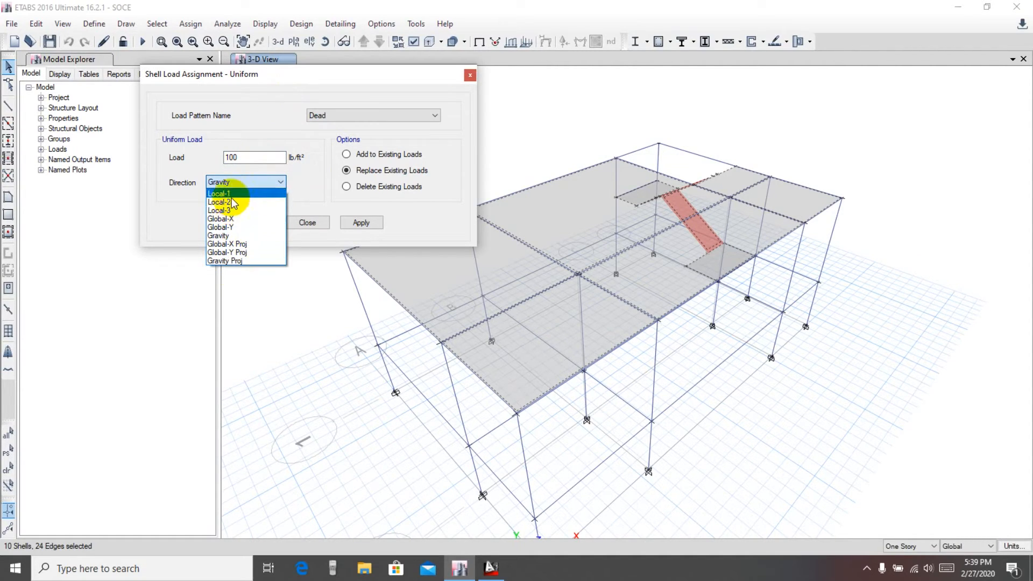
click(252, 108)
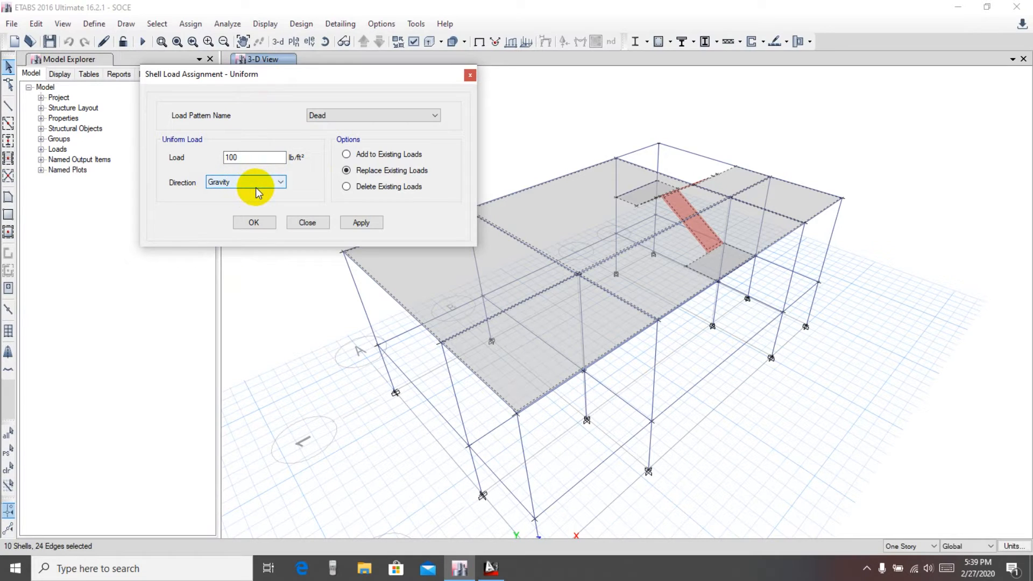
drag(297, 79, 293, 71)
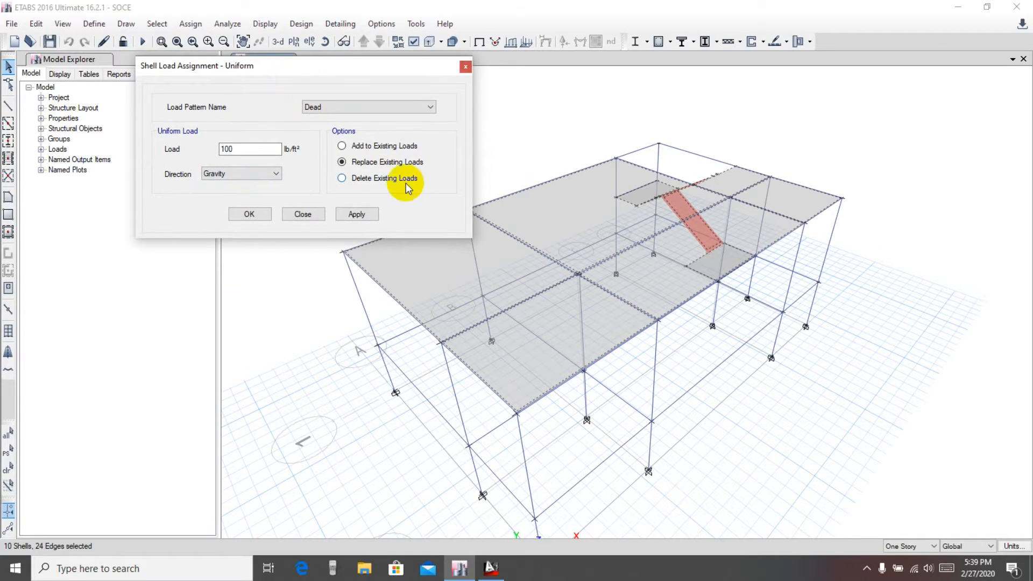
click(355, 215)
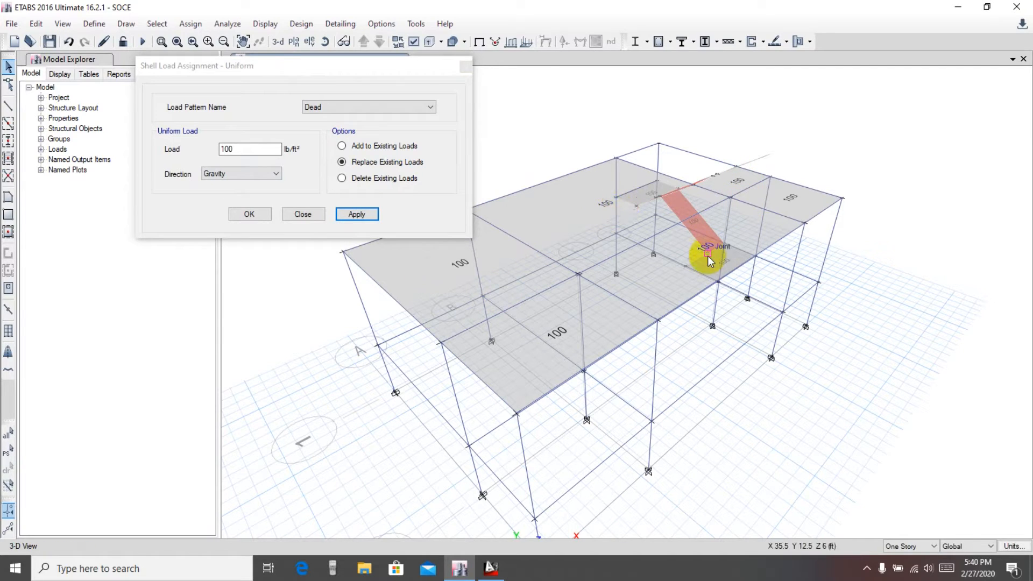
Restore the previous slab selection and apply a uniform Live shell load of 40 lb/ft² in Gravity direction
drag(331, 72, 315, 81)
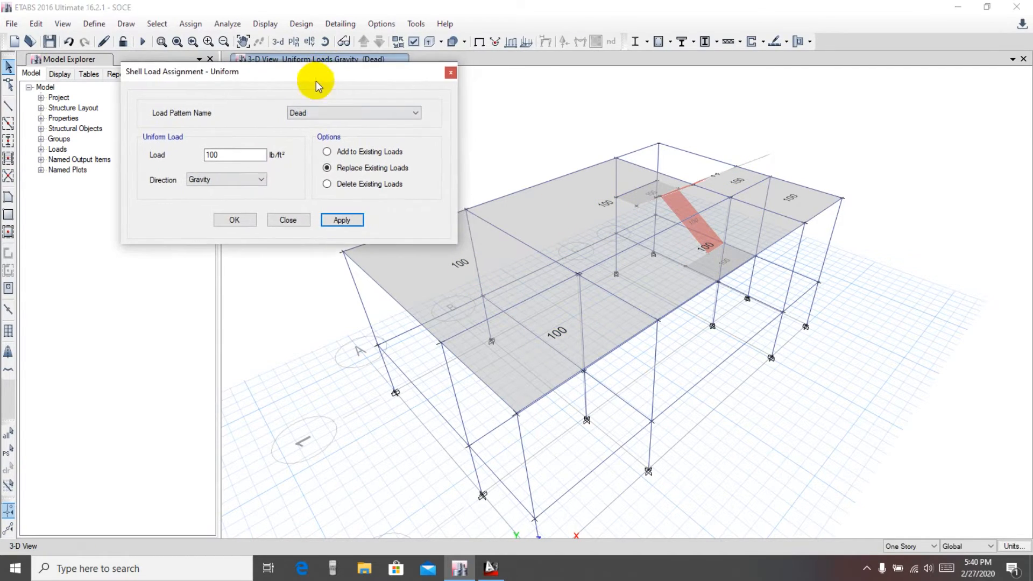
click(328, 112)
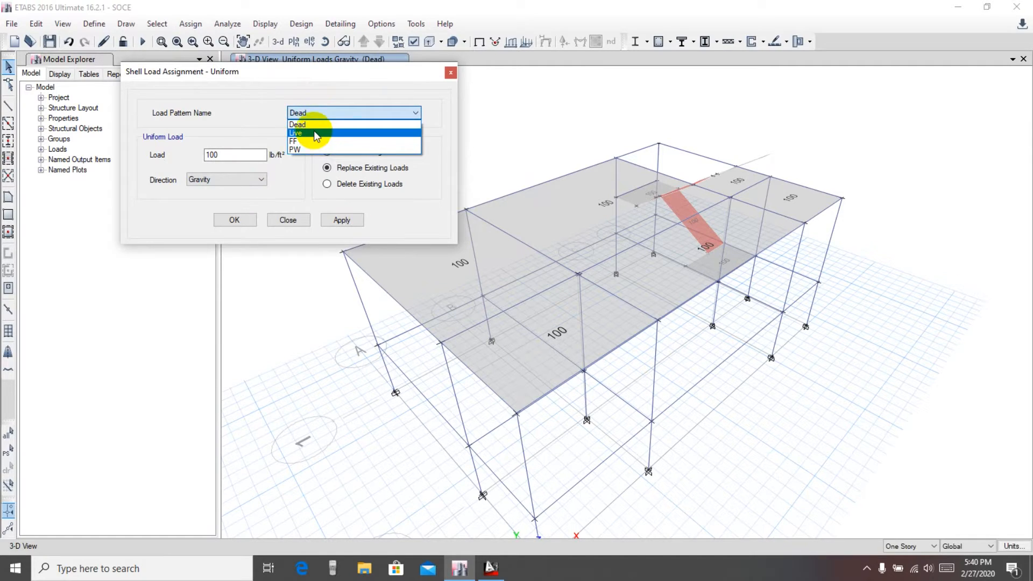
click(314, 133)
double_click(237, 154)
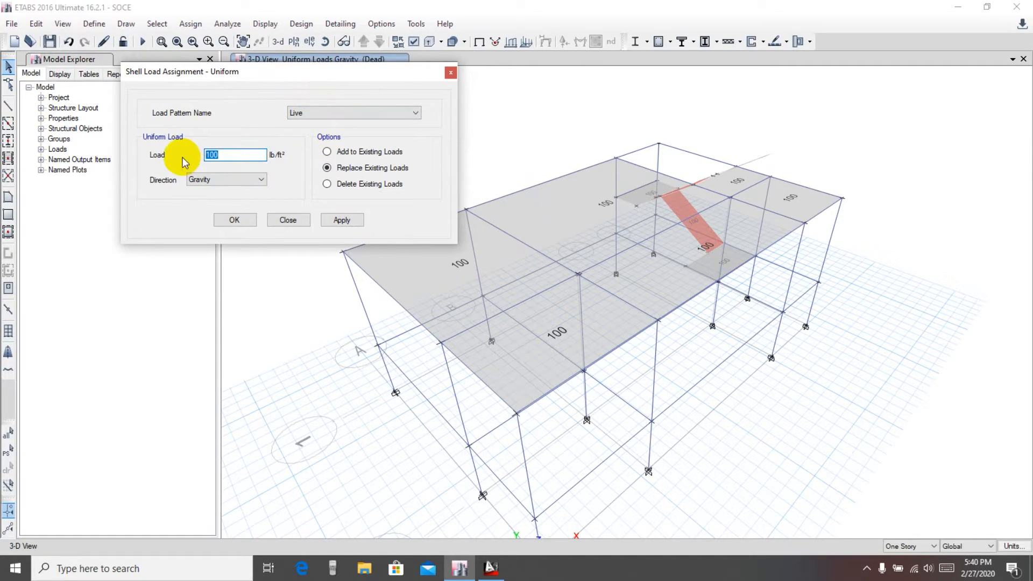
text(40)
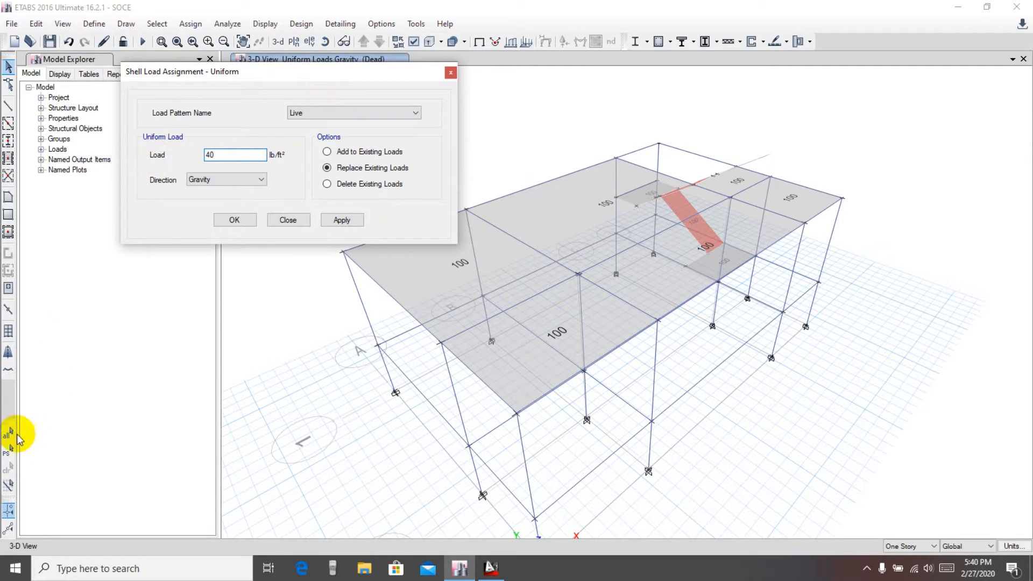
click(8, 453)
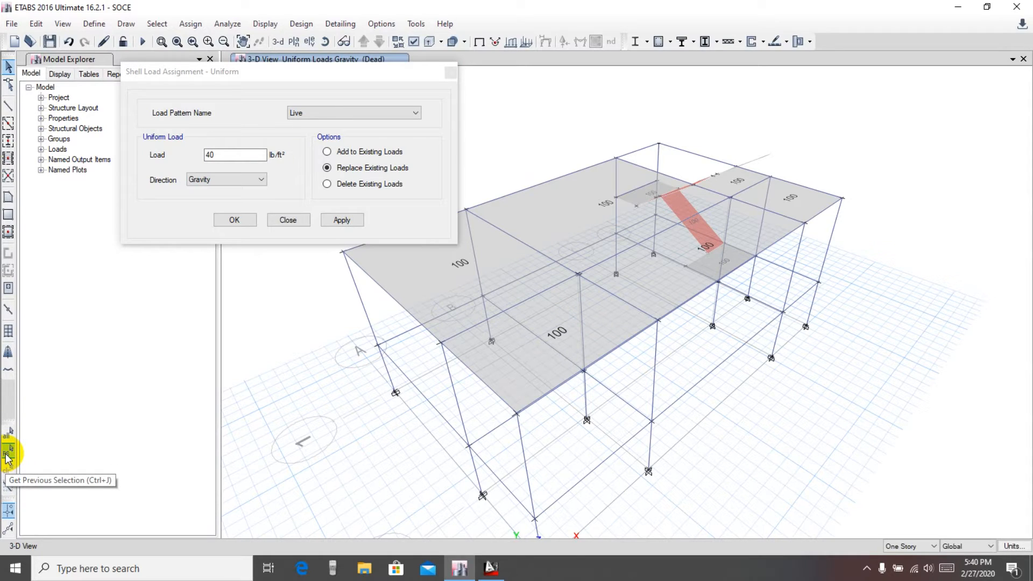
click(7, 453)
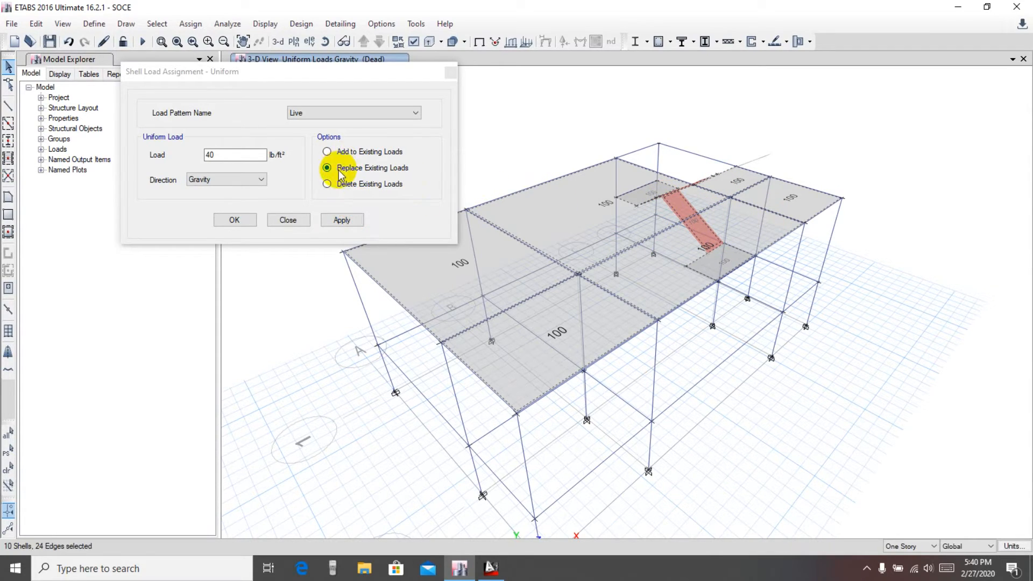
click(337, 221)
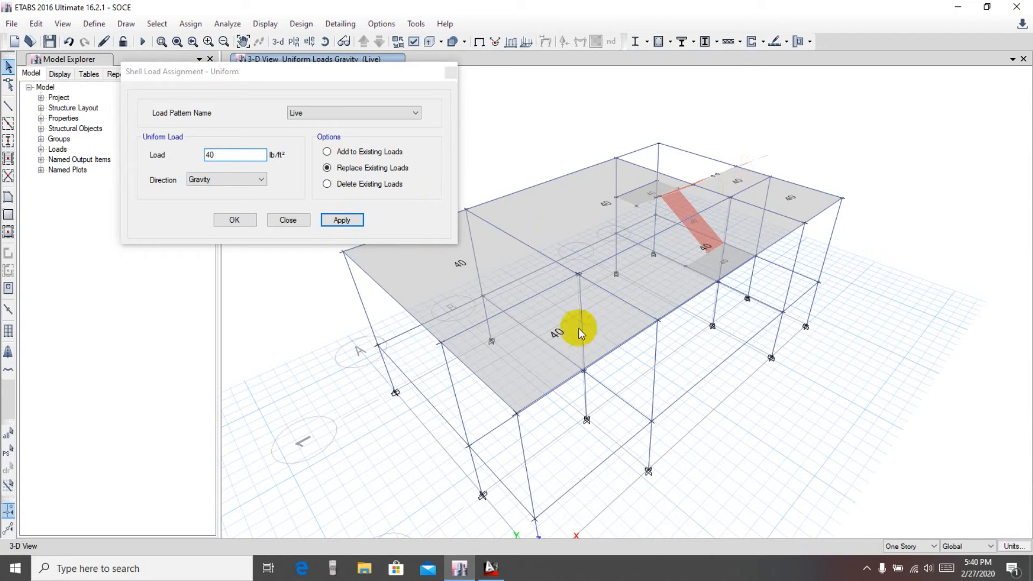
Restore the previous slab selection and apply a uniform FF shell load of 20 lb/ft² in Gravity direction
click(374, 114)
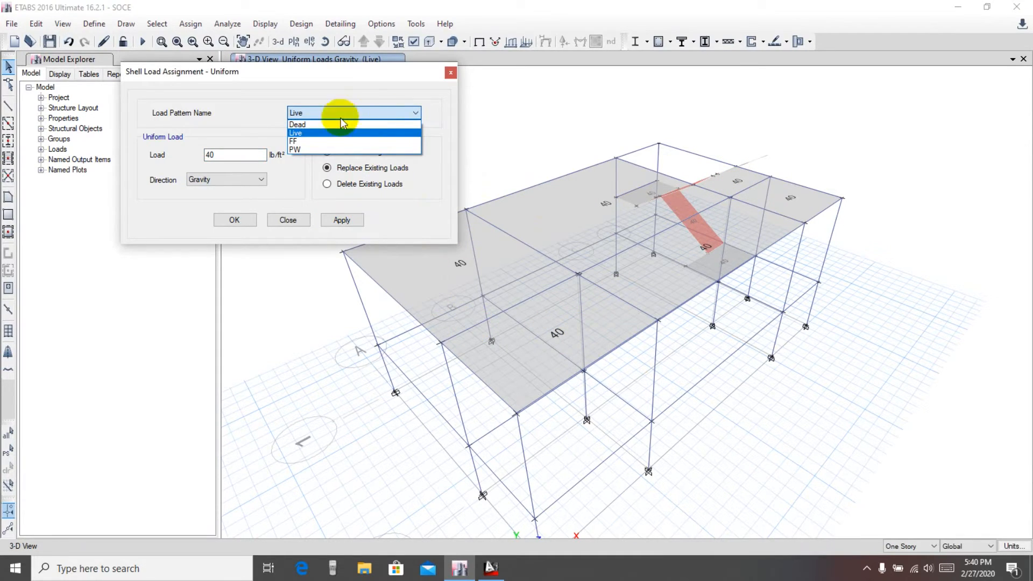
click(308, 143)
double_click(232, 155)
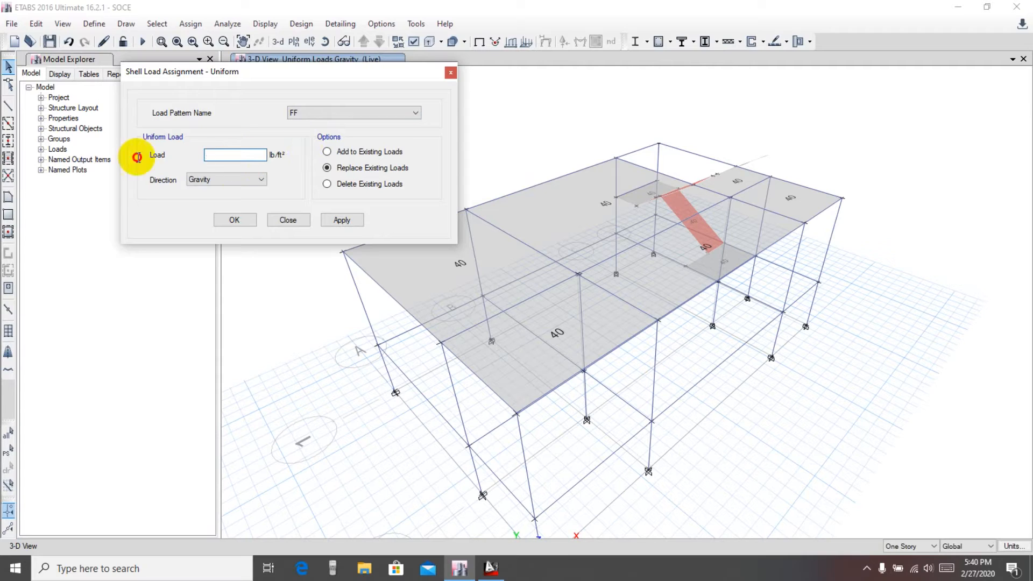
text(2)
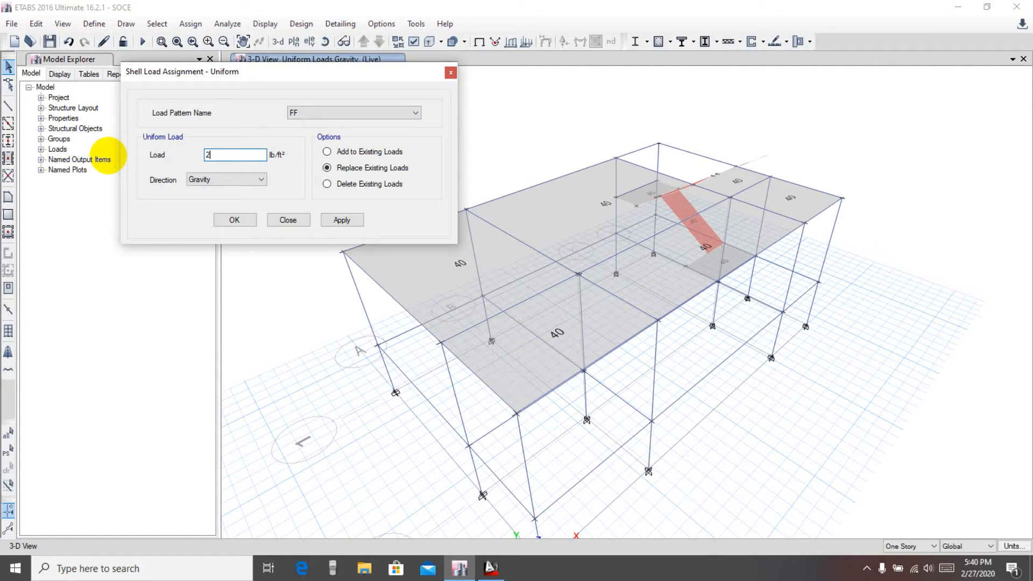
text(0)
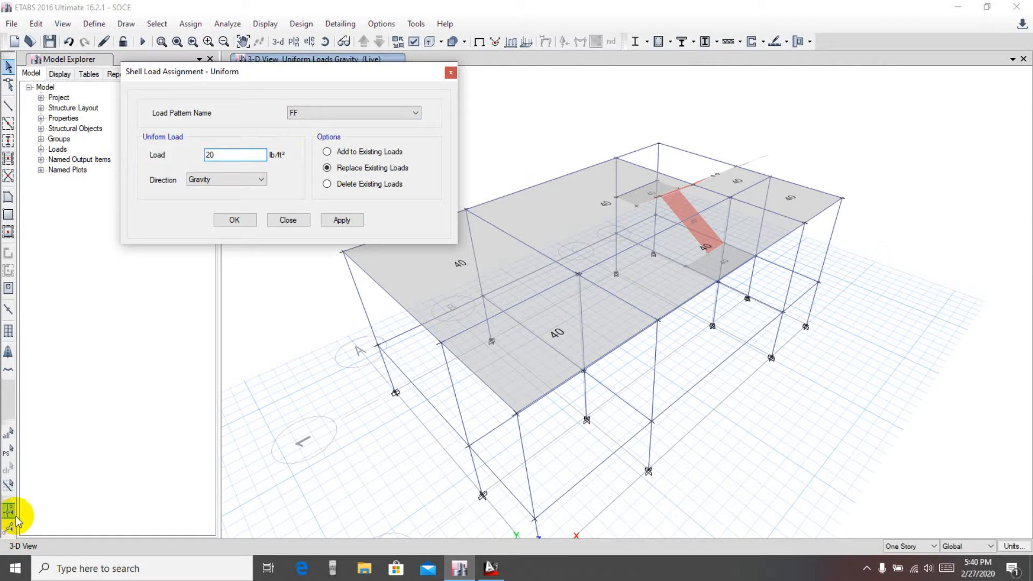
click(9, 452)
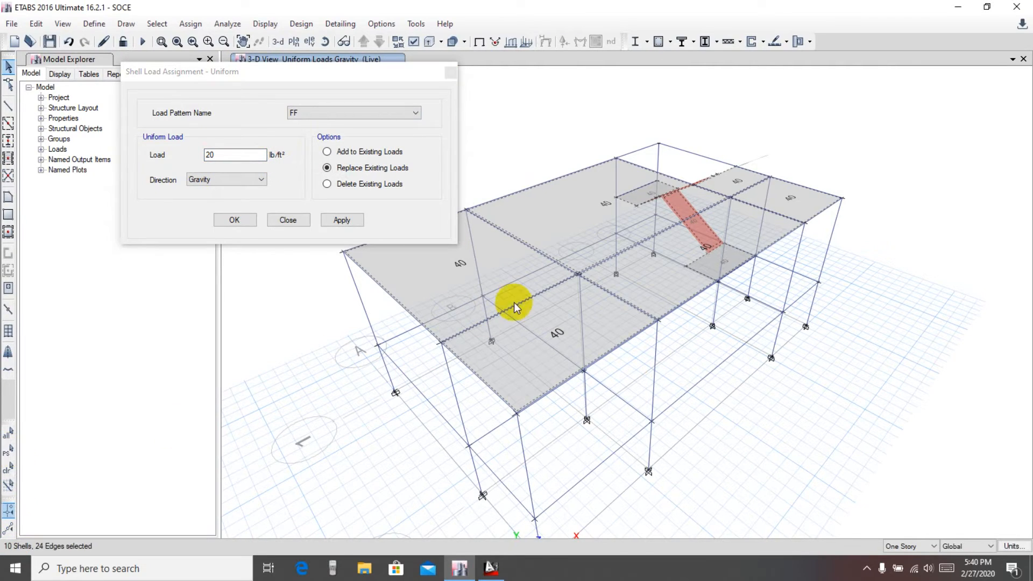
click(339, 220)
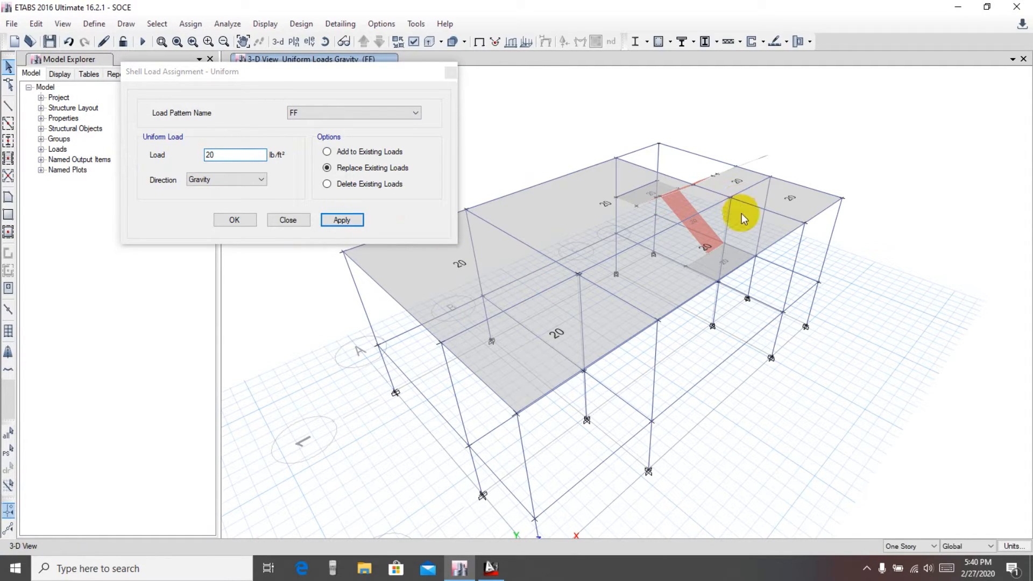
Switch the load pattern to PW and open the load value for editing
click(322, 112)
click(305, 149)
double_click(241, 154)
Switch to AutoCAD to consult the Lab work drawing
click(491, 568)
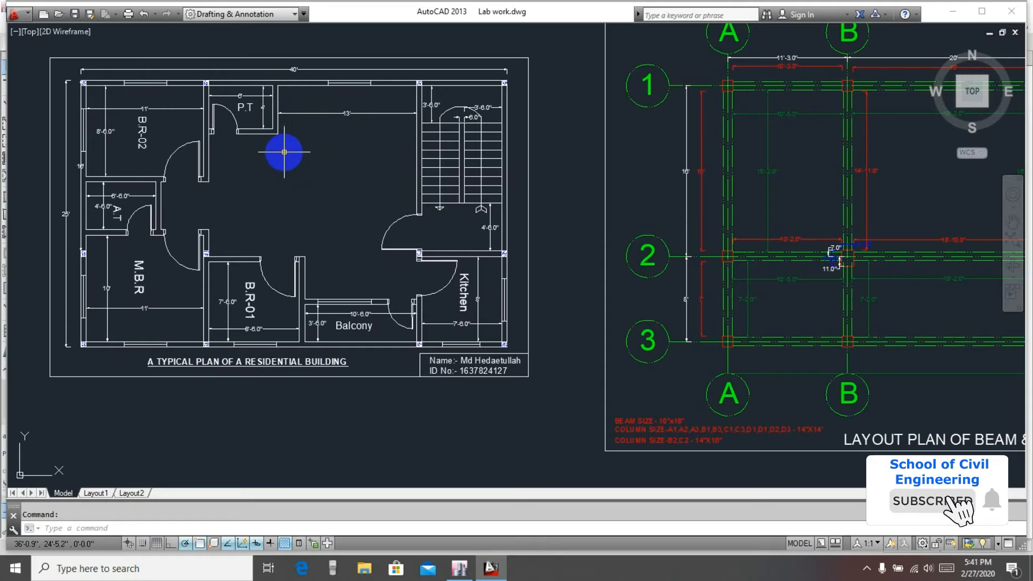
Examine the residential floor plan and the beam and column layout drawing to identify the slab panels
middle_drag(621, 154, 392, 180)
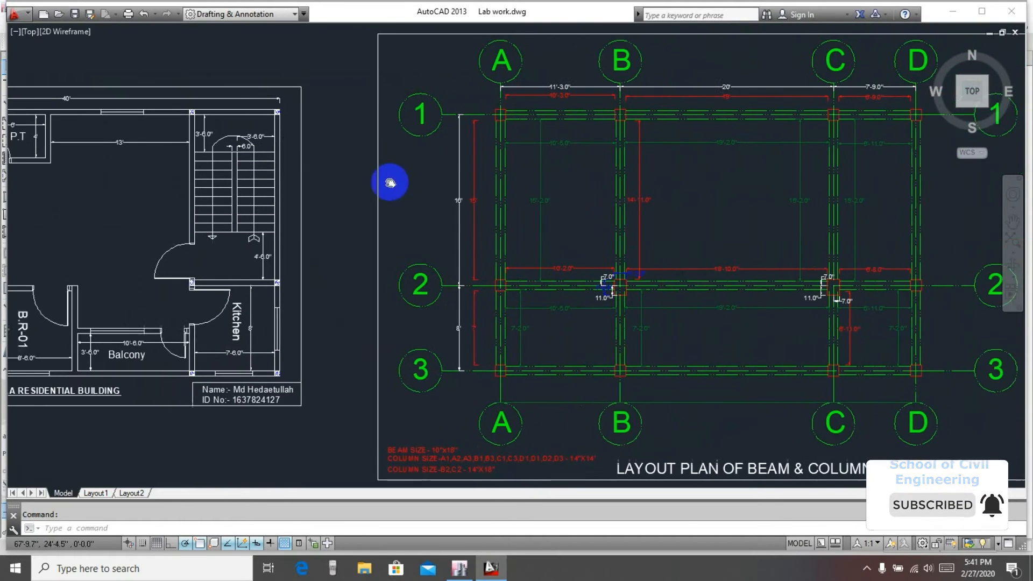
middle_drag(329, 219, 456, 188)
middle_drag(202, 167, 260, 159)
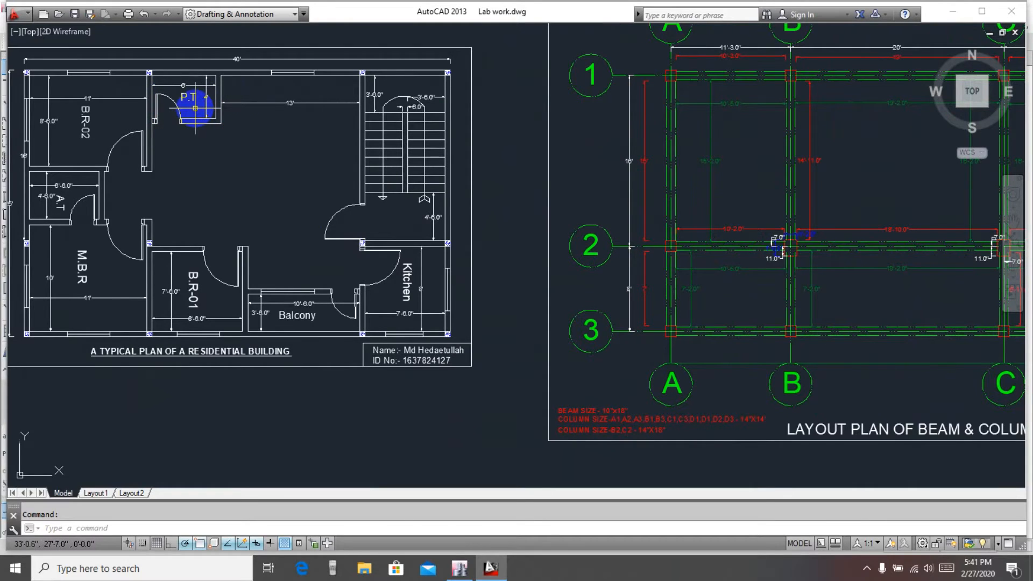
mouse_move(405, 285)
middle_down()
mouse_move(203, 214)
mouse_move(177, 155)
middle_up()
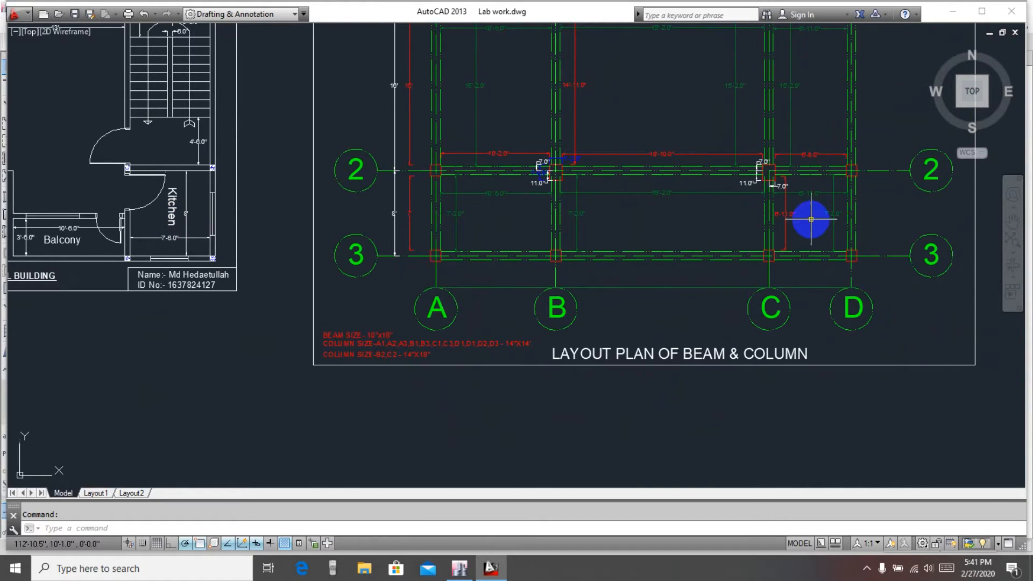
middle_drag(659, 215, 807, 219)
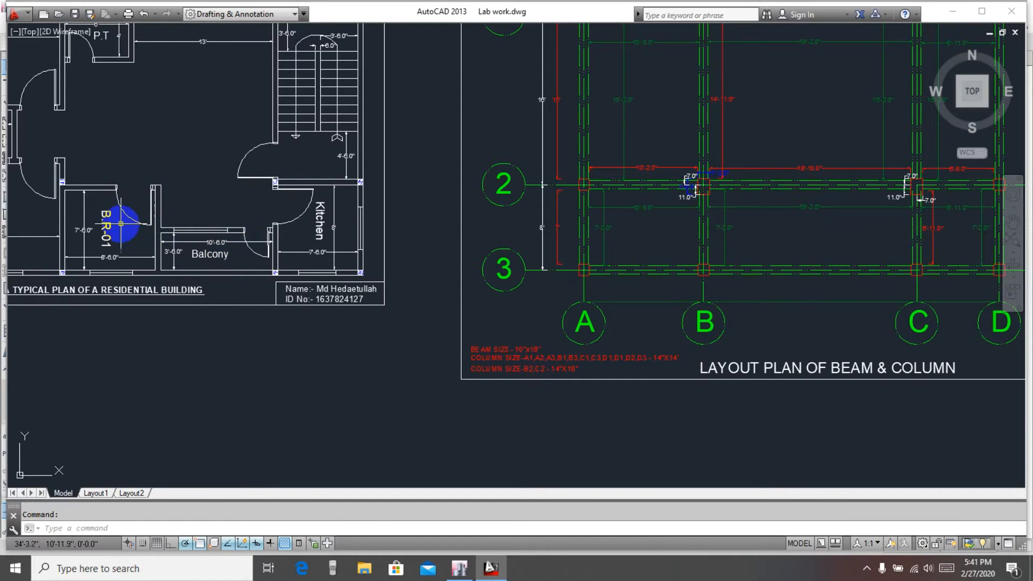
mouse_move(652, 248)
middle_down()
mouse_move(911, 231)
mouse_move(862, 256)
mouse_move(810, 221)
mouse_move(733, 272)
middle_up()
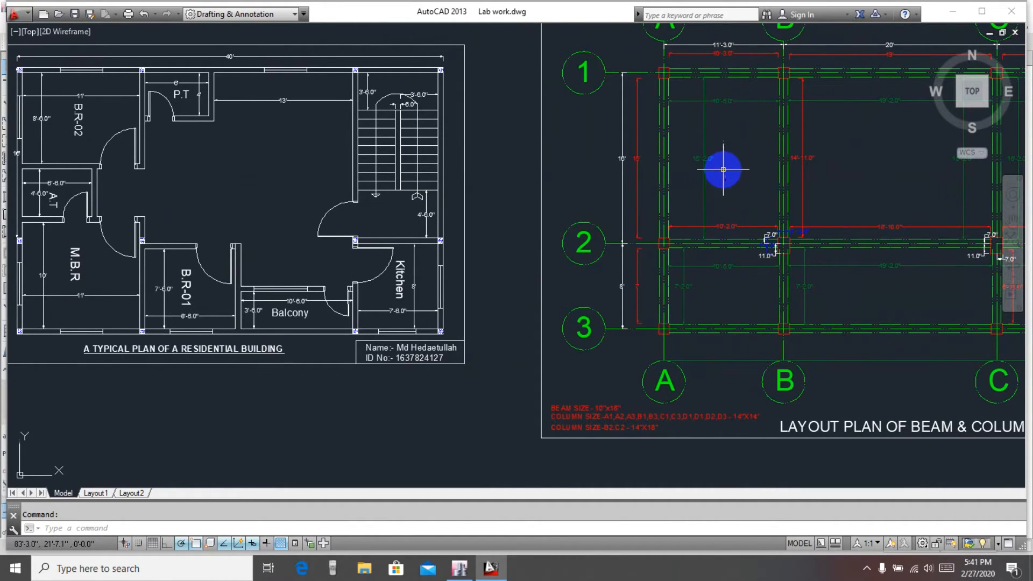
mouse_move(725, 170)
middle_down()
mouse_move(648, 152)
mouse_move(653, 162)
mouse_move(726, 163)
mouse_move(676, 164)
middle_up()
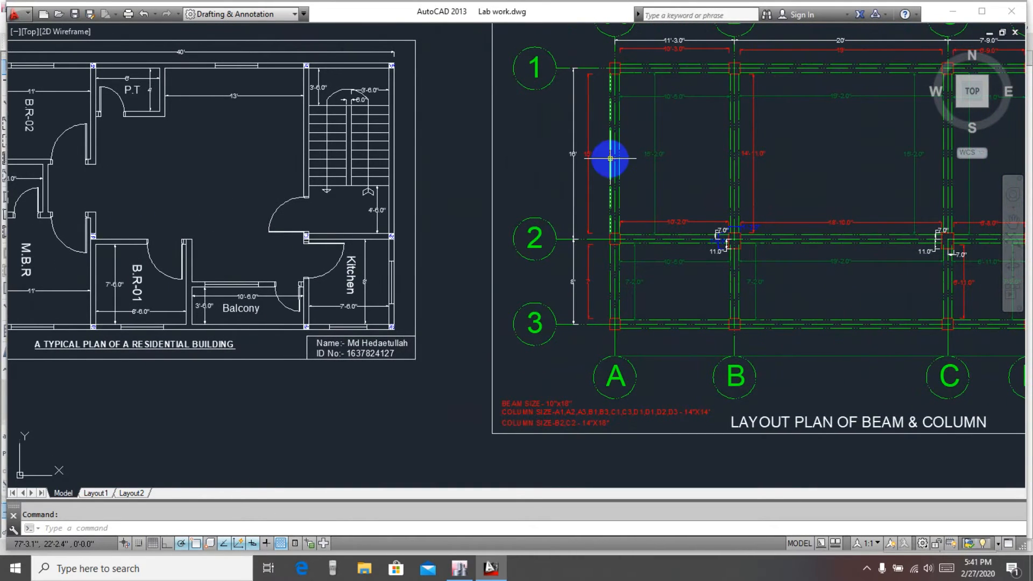
mouse_move(825, 134)
middle_down()
mouse_move(768, 143)
mouse_move(807, 145)
middle_up()
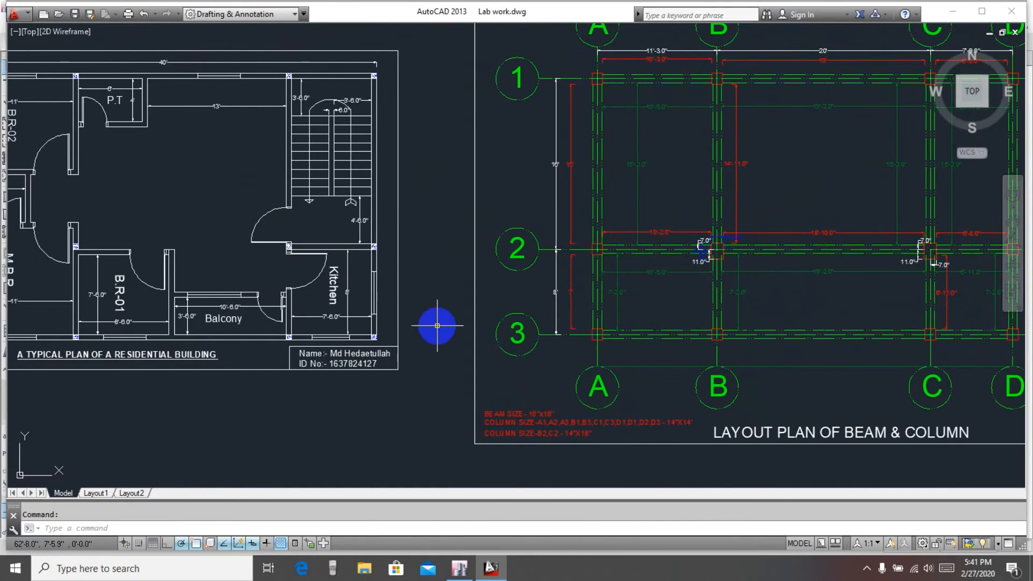
Switch back to ETABS with the uniform shell load assignment dialog still open
mouse_move(463, 570)
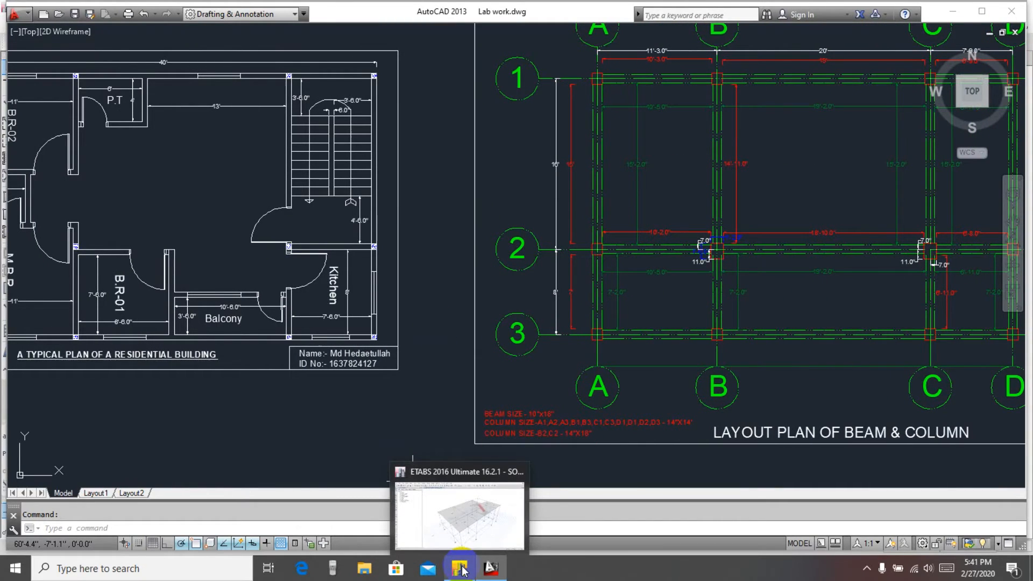
click(456, 499)
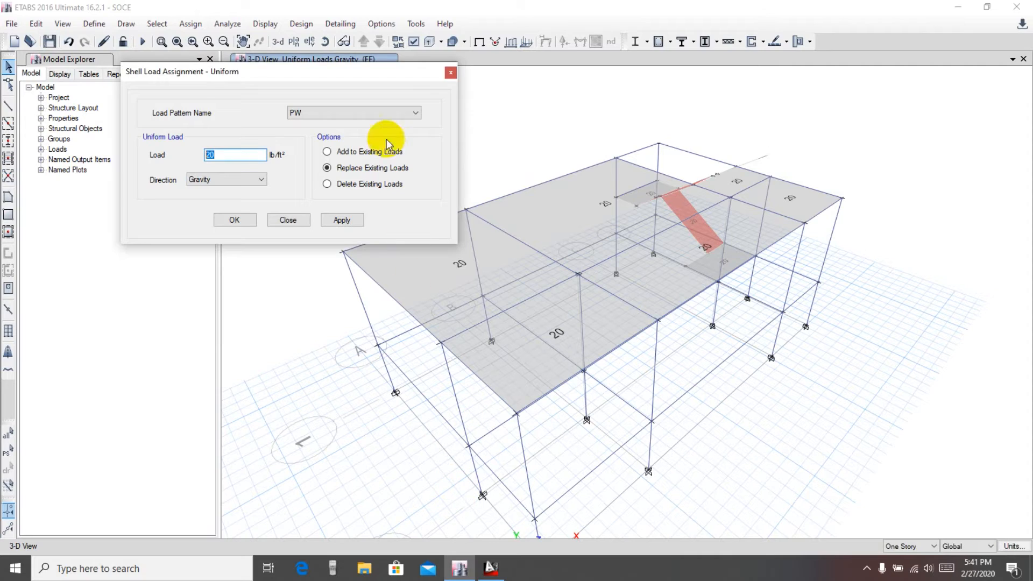
drag(280, 67, 210, 56)
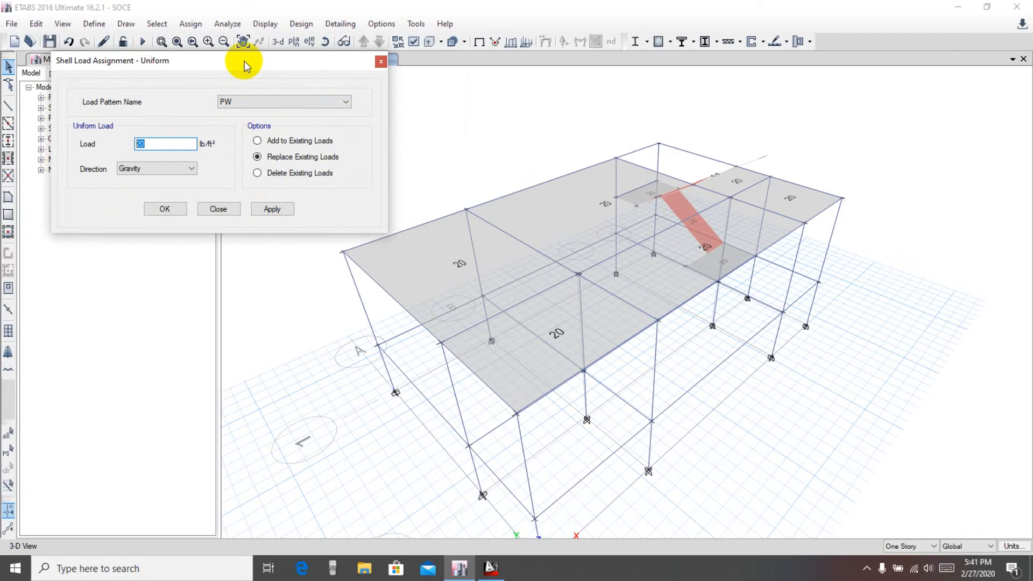
drag(244, 61, 226, 62)
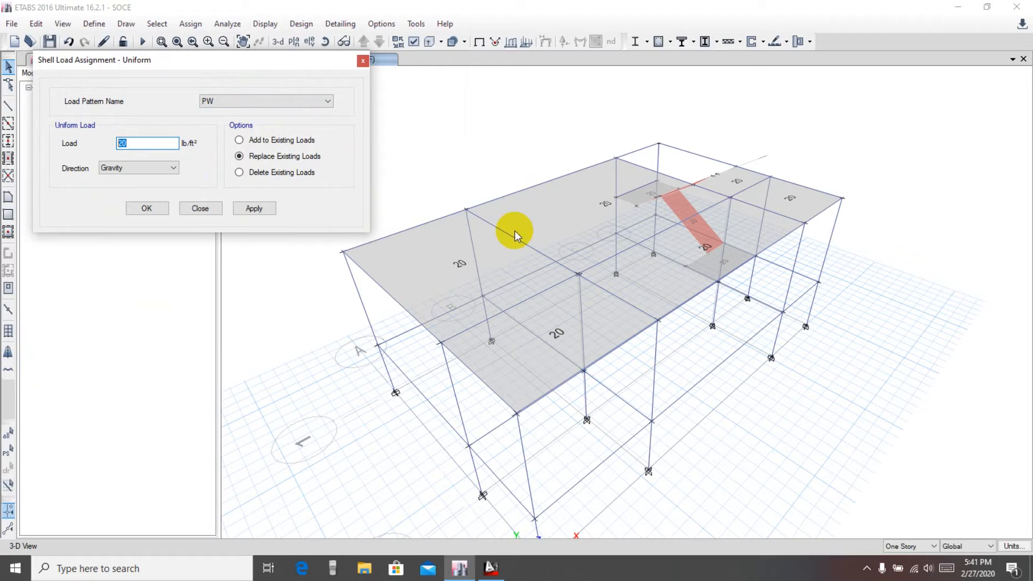
Select three slab panels and apply a uniform PW shell load of 15 lb/ft² in Gravity direction, then close the dialog
click(455, 267)
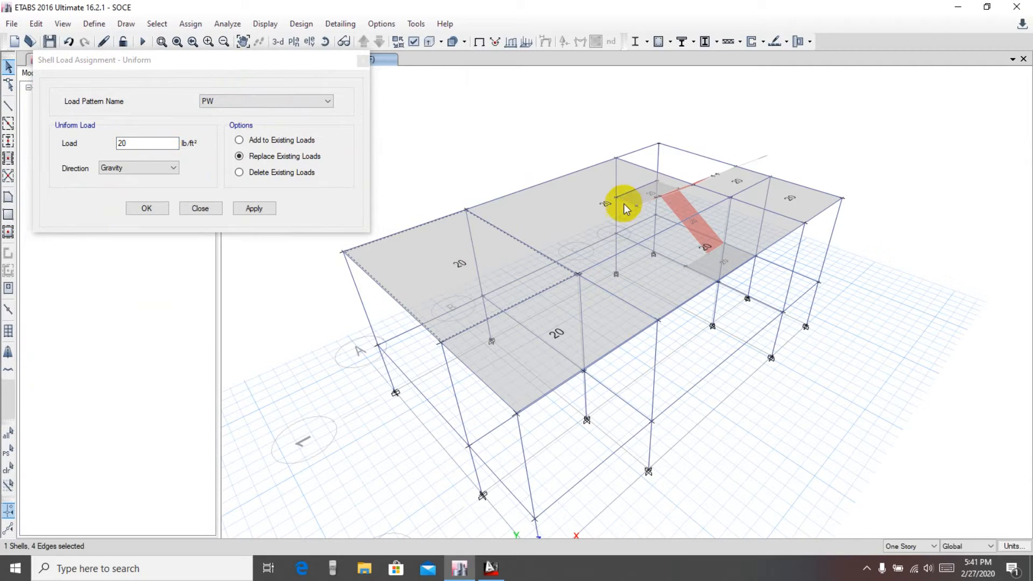
click(598, 202)
click(676, 269)
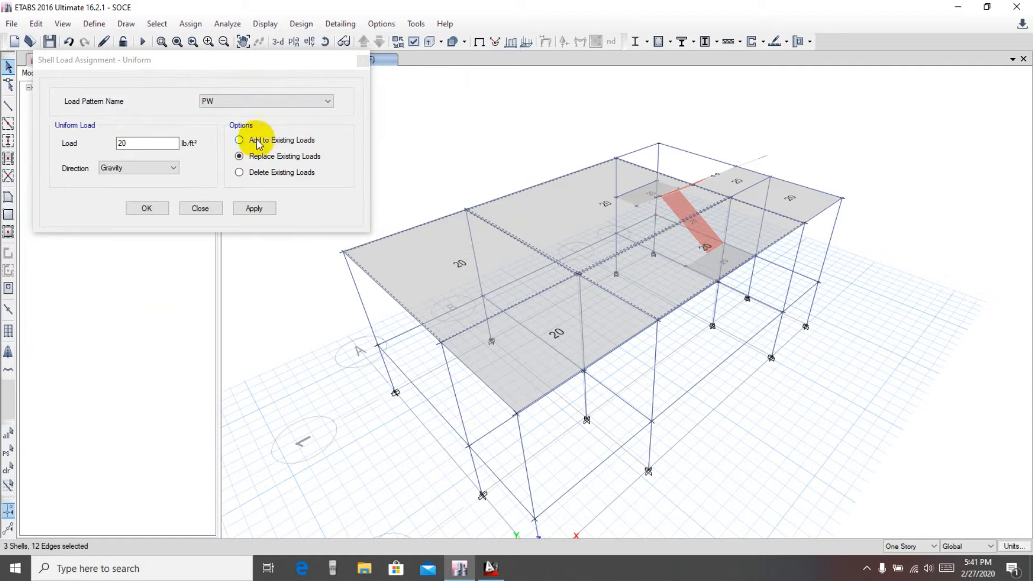
click(191, 62)
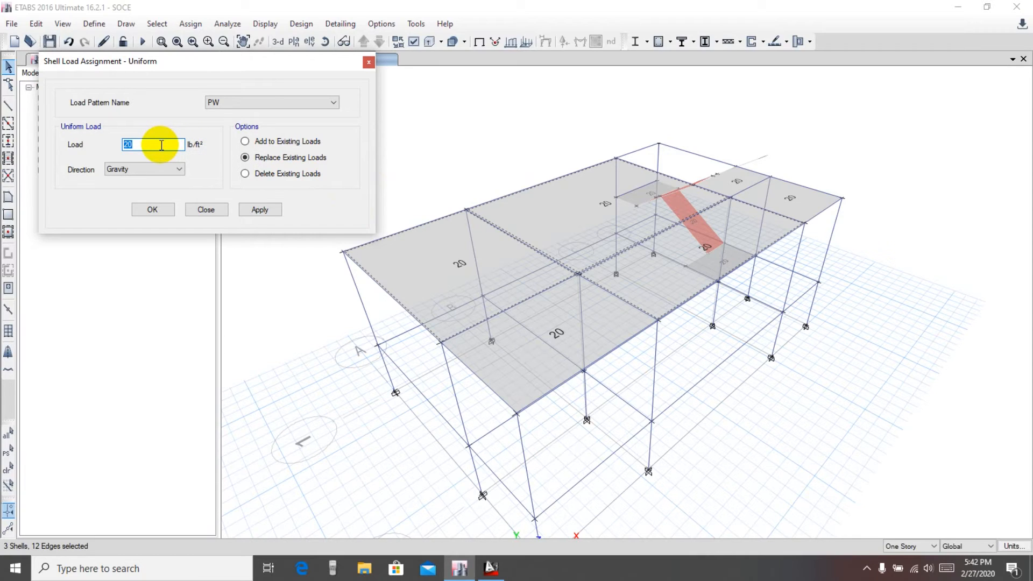
click(66, 146)
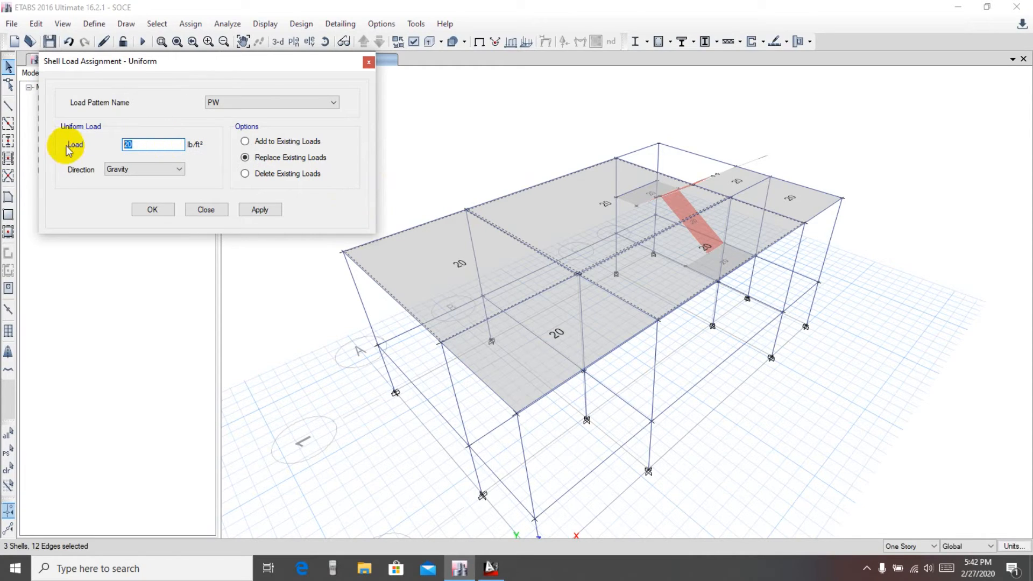
text(15)
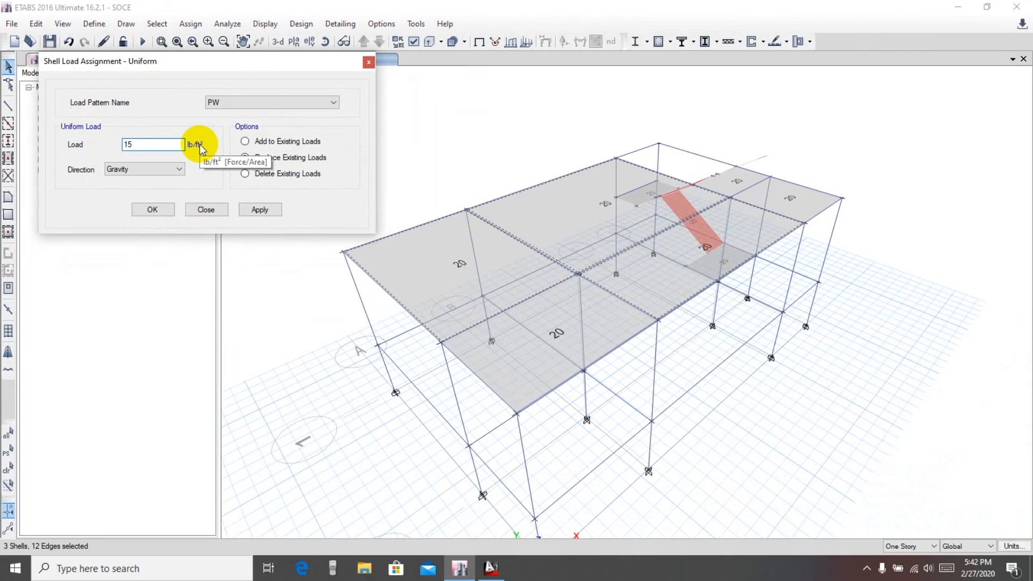
drag(184, 63, 191, 64)
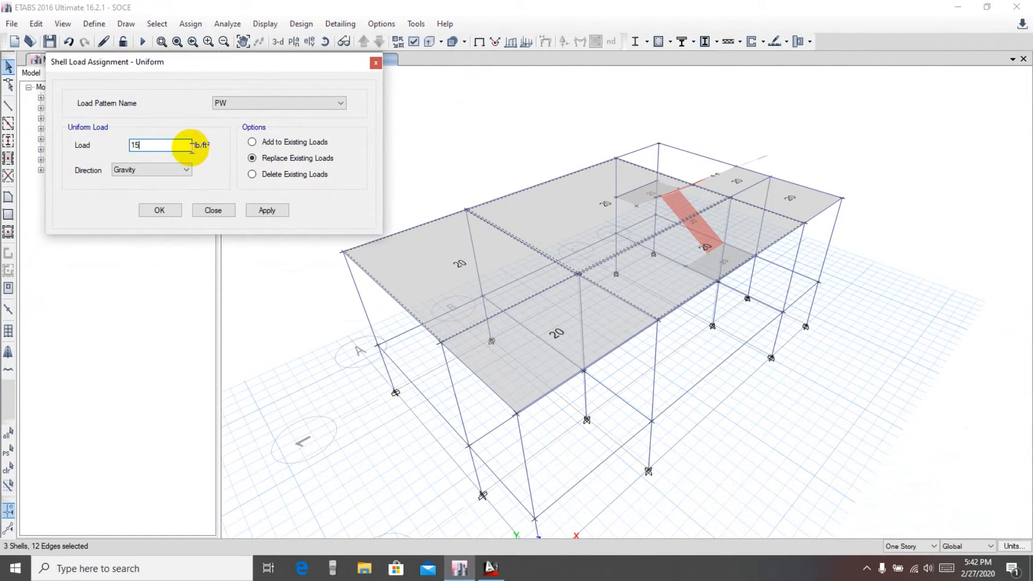
click(267, 211)
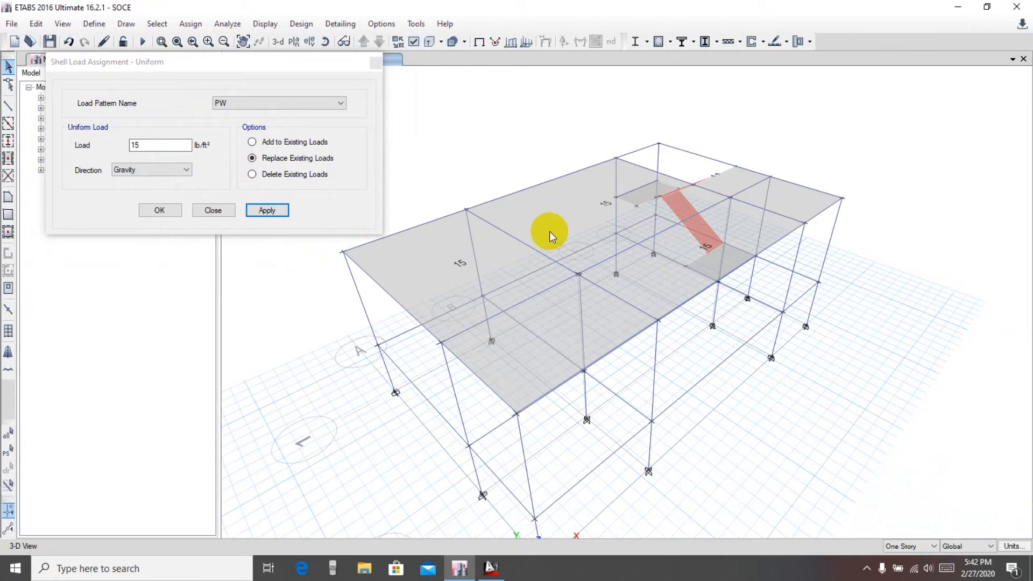
click(245, 67)
drag(245, 67, 253, 68)
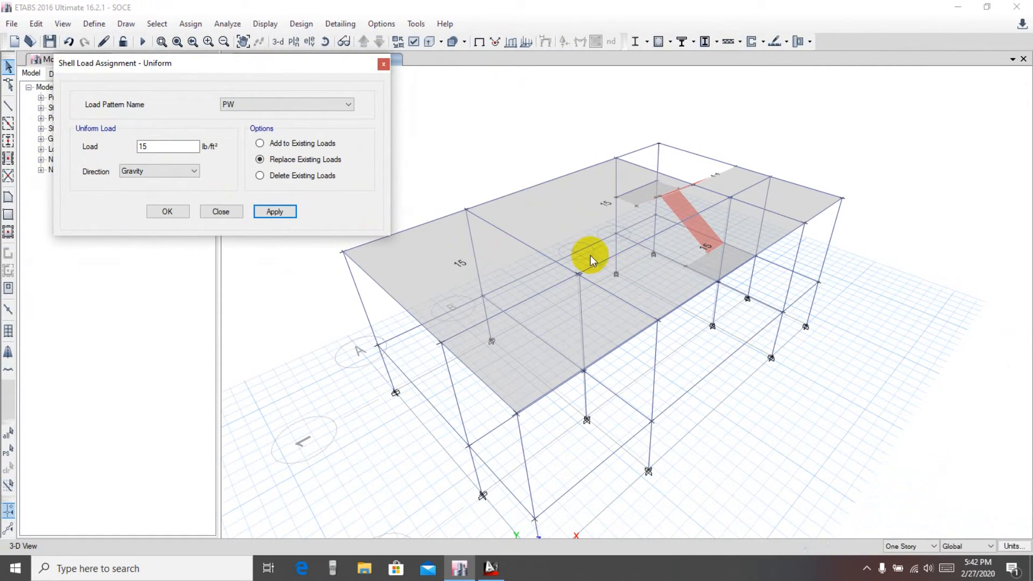
drag(289, 65, 316, 74)
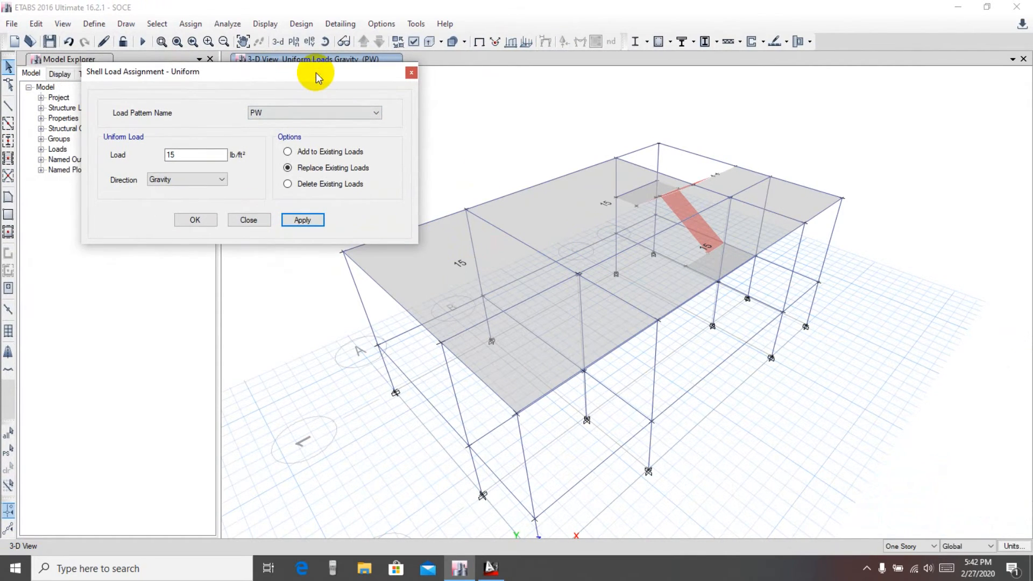
click(249, 219)
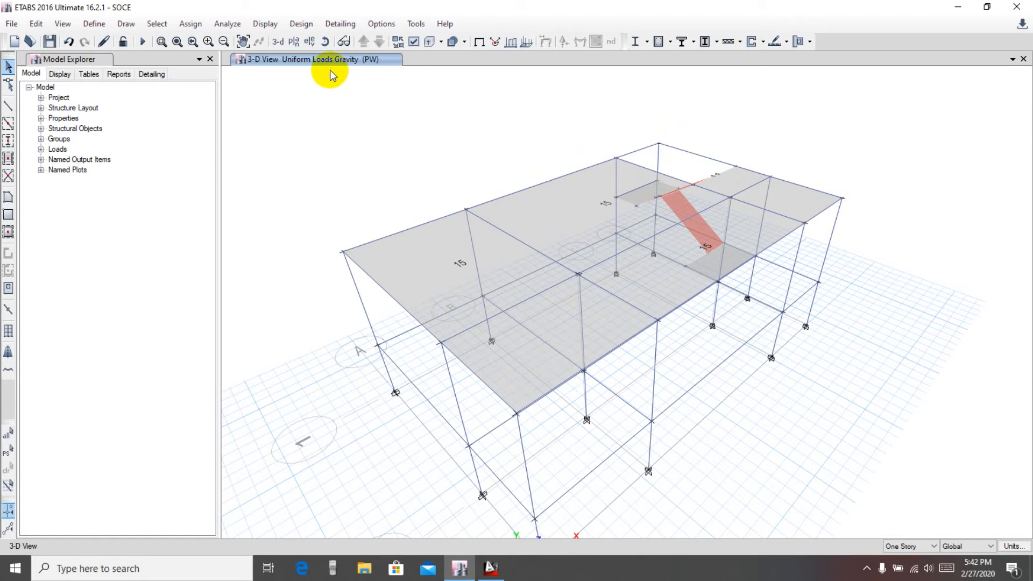
Select all frames with the Beam 10x18 section by frame property
click(156, 24)
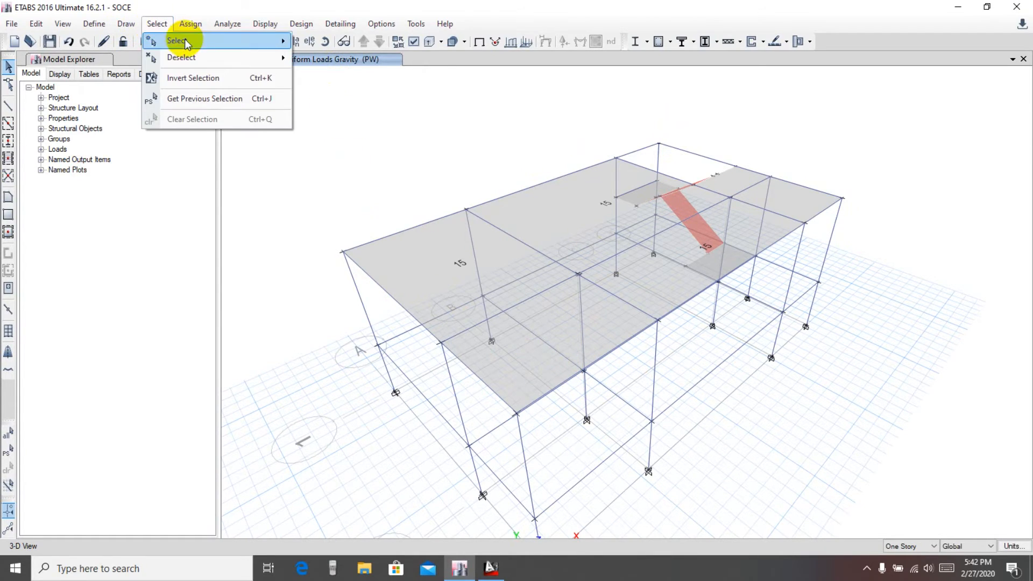
mouse_move(189, 41)
mouse_move(342, 161)
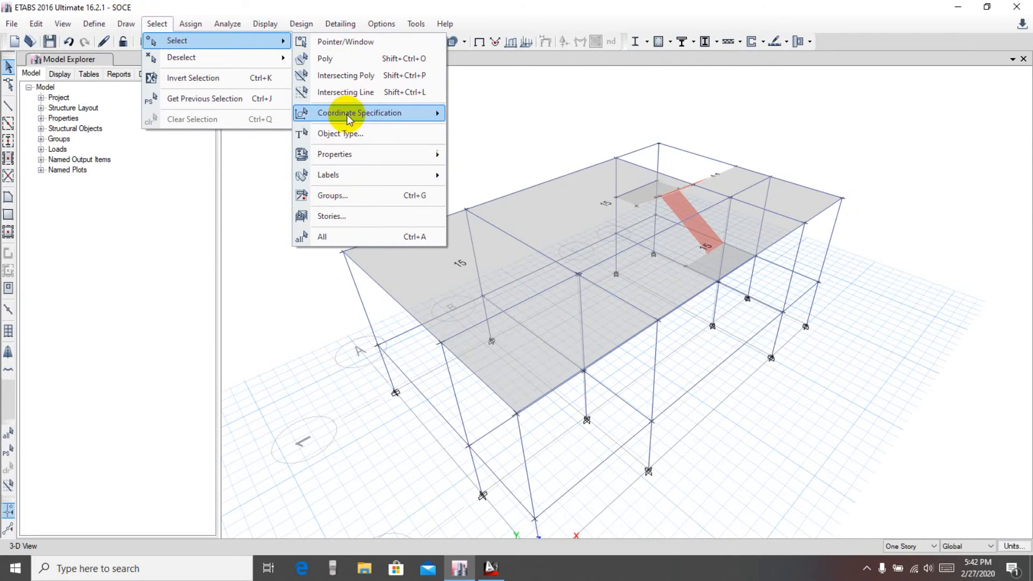
mouse_move(370, 153)
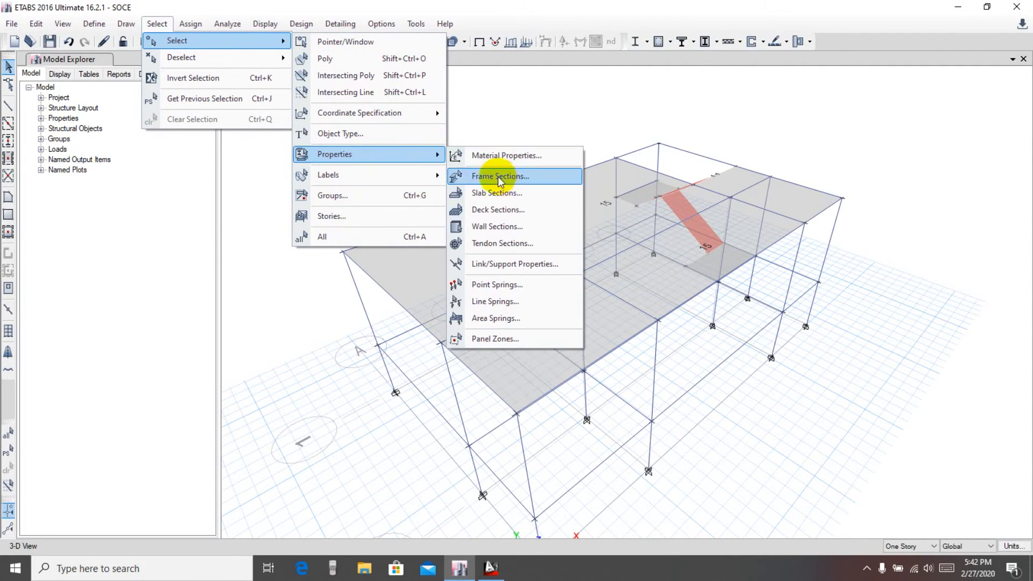
click(500, 178)
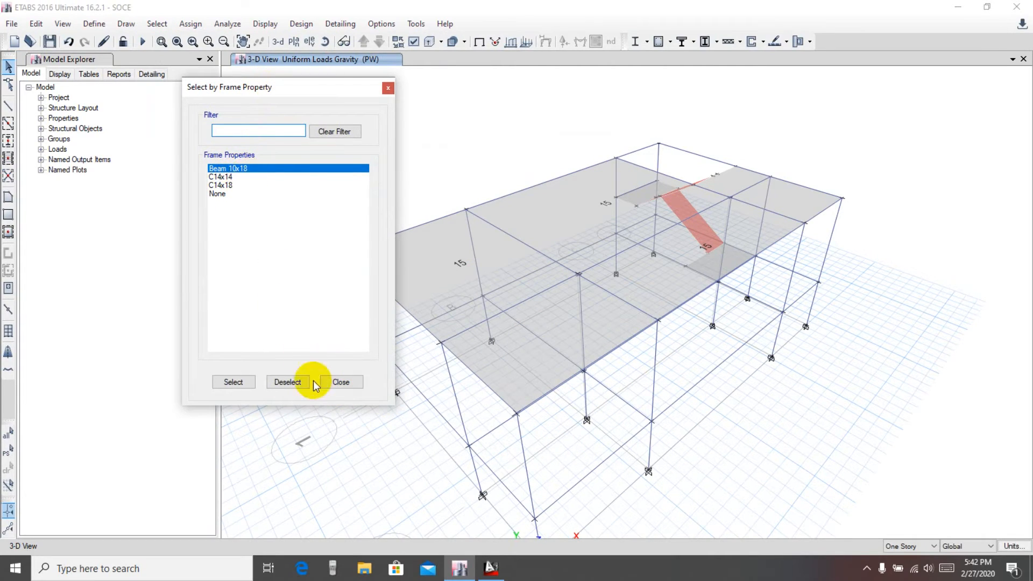
click(232, 382)
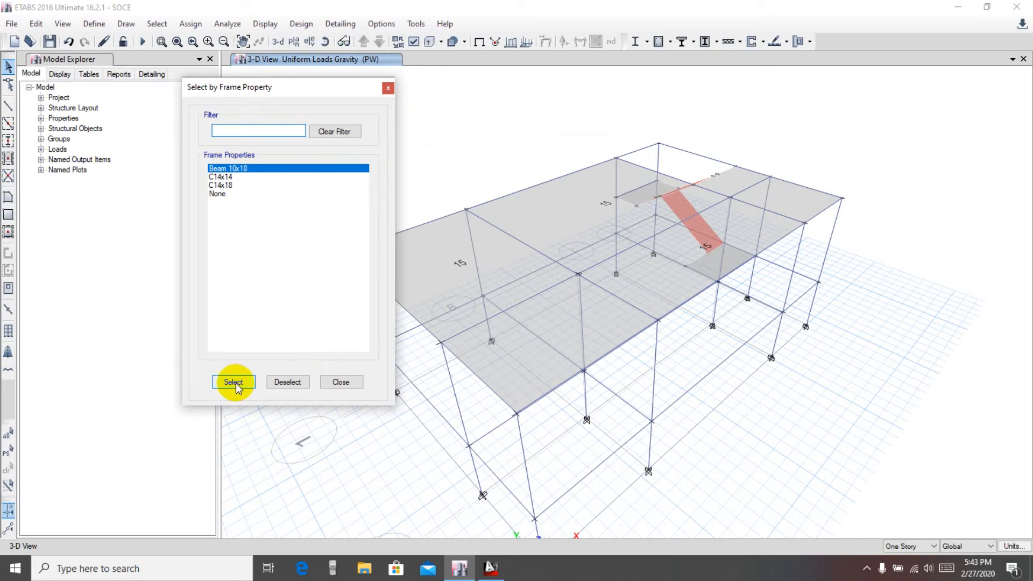
click(236, 383)
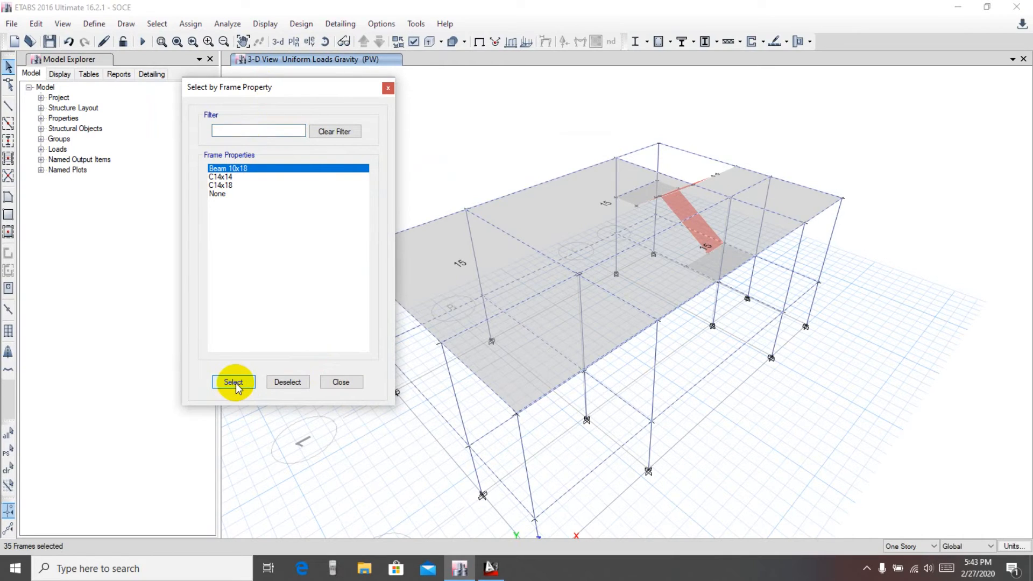
click(340, 383)
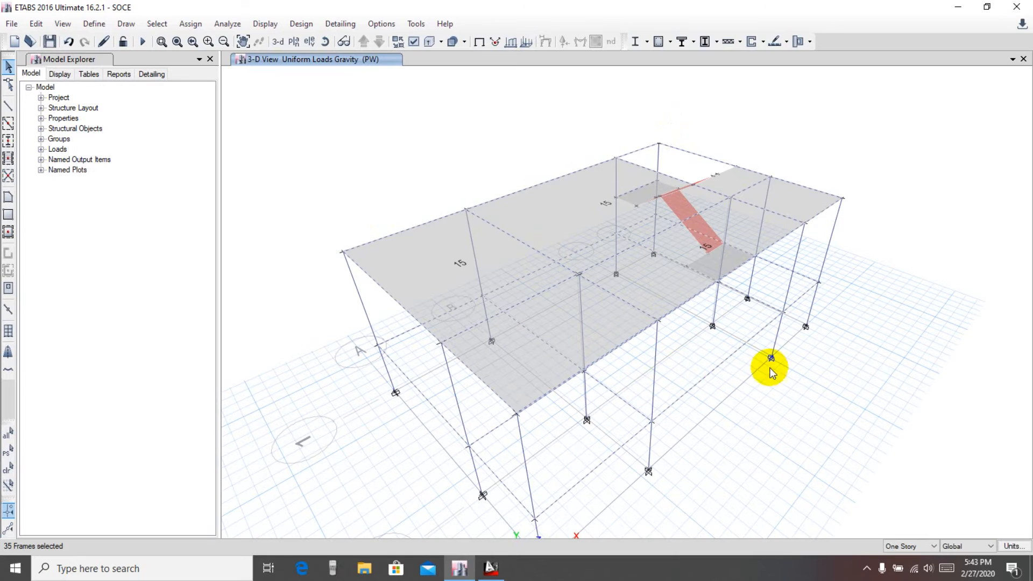
Open the distributed frame load assignment for the selected beams and choose the PW load pattern
middle_drag(772, 368, 758, 363)
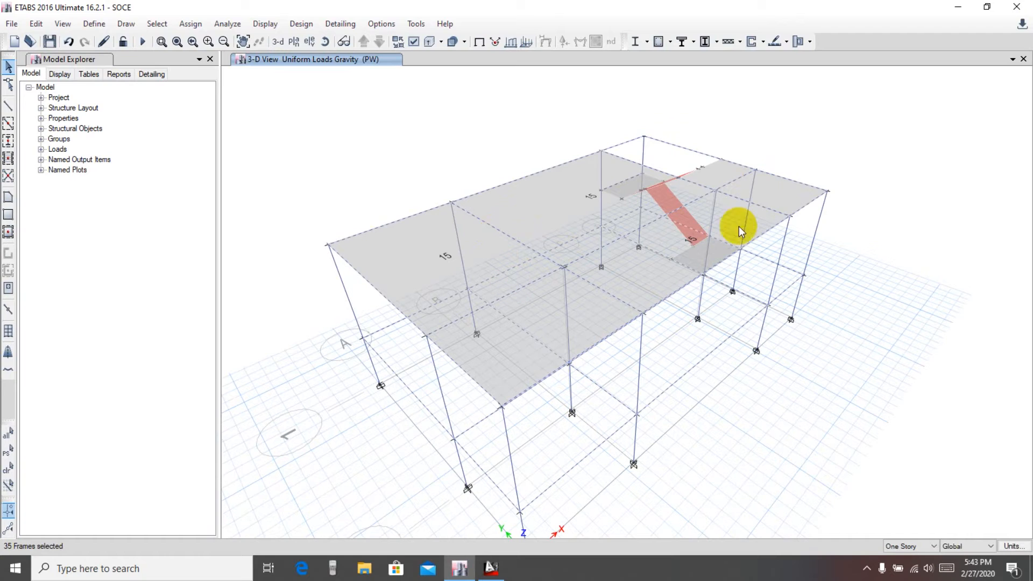
click(189, 23)
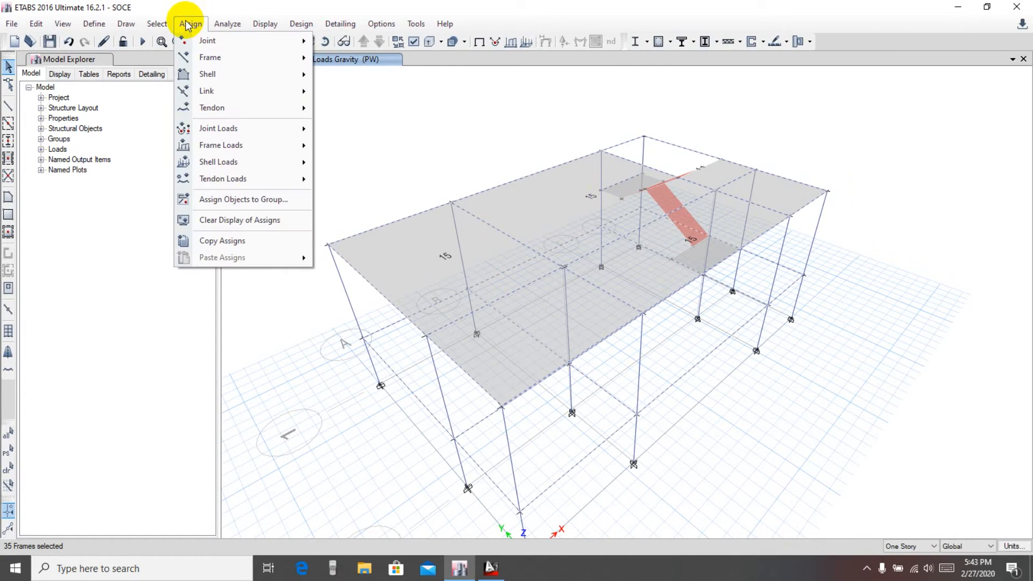
mouse_move(231, 144)
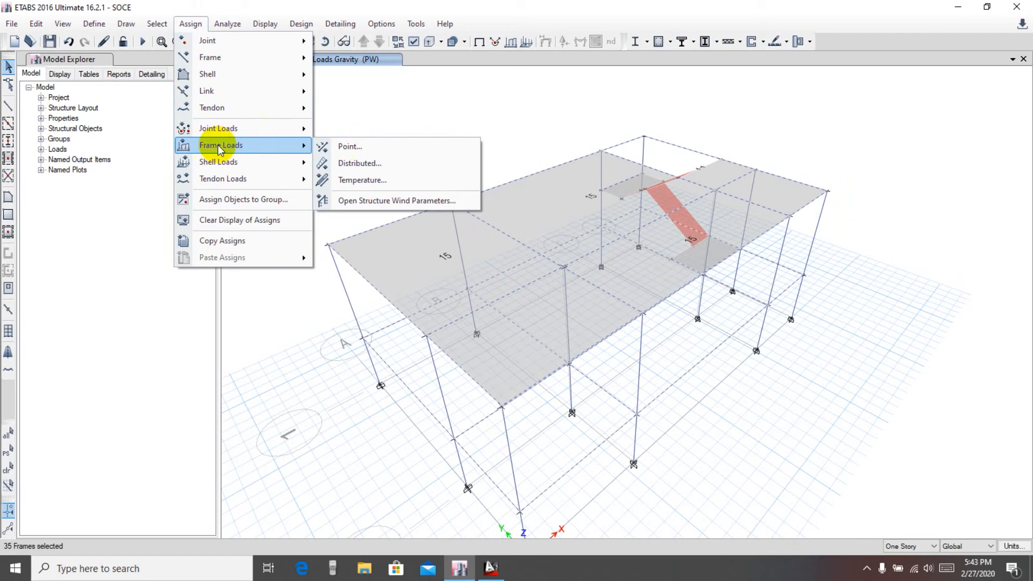
click(367, 163)
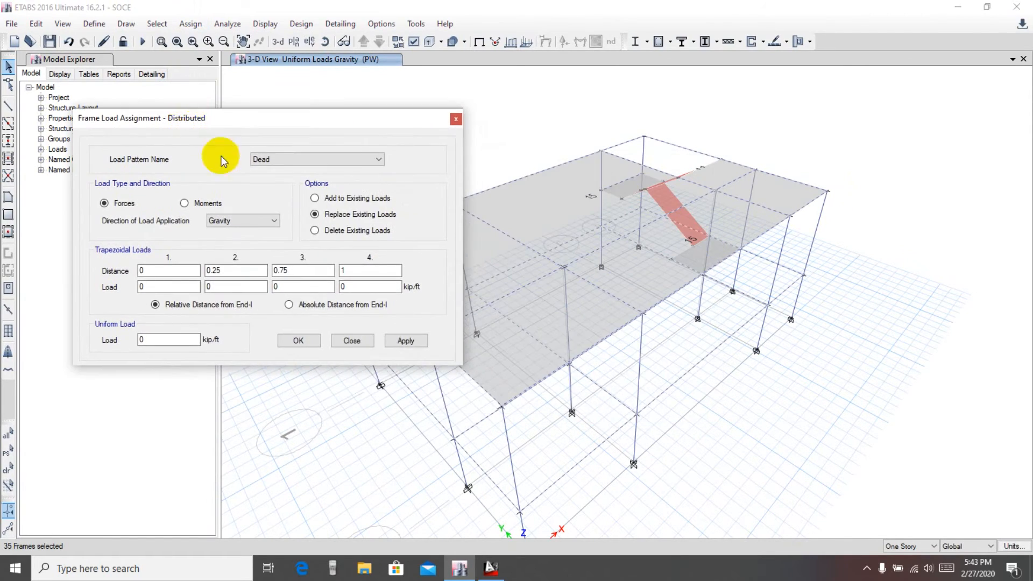
click(265, 160)
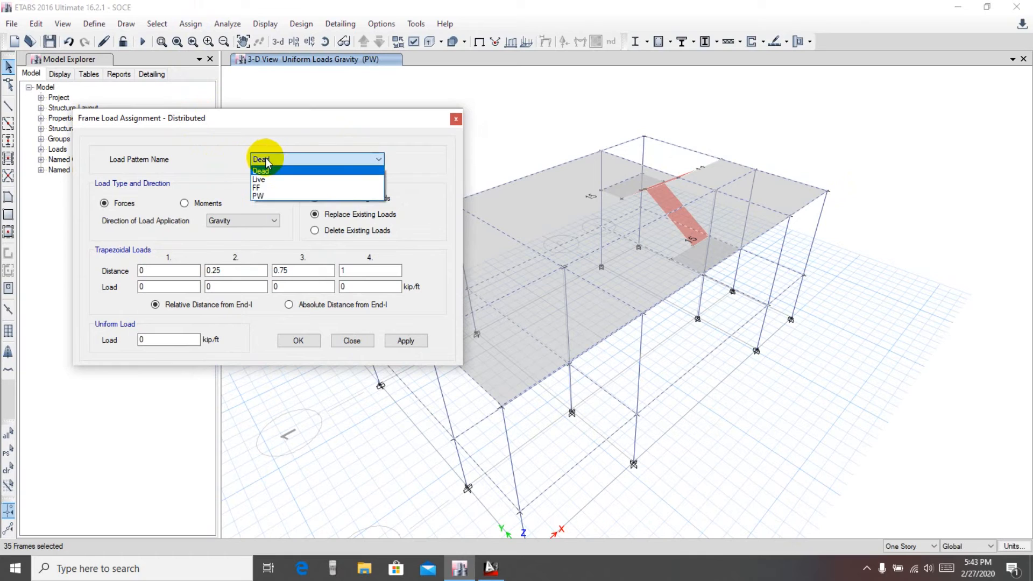
click(264, 193)
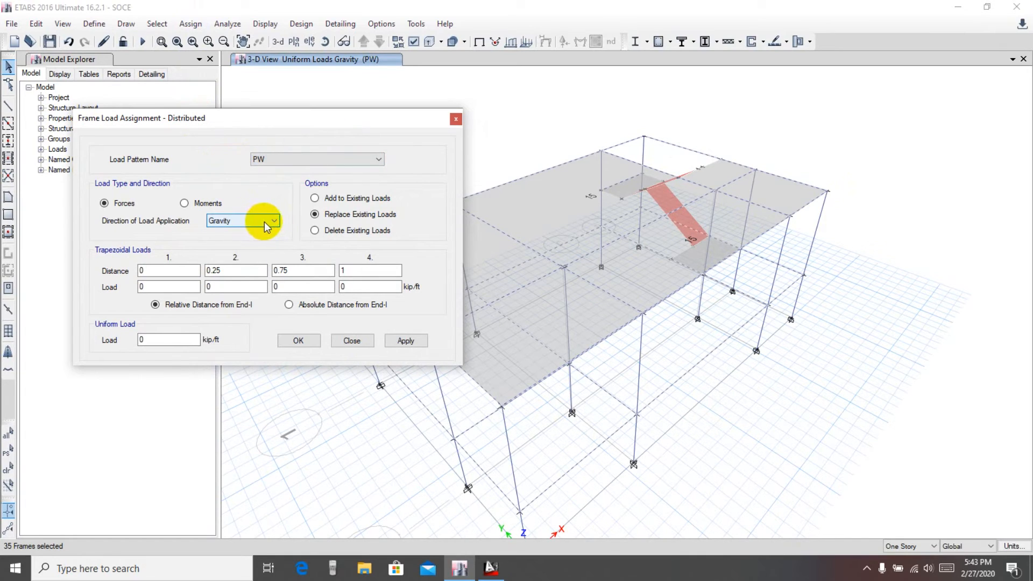
Enter 10 as the uniform distributed load value
click(148, 340)
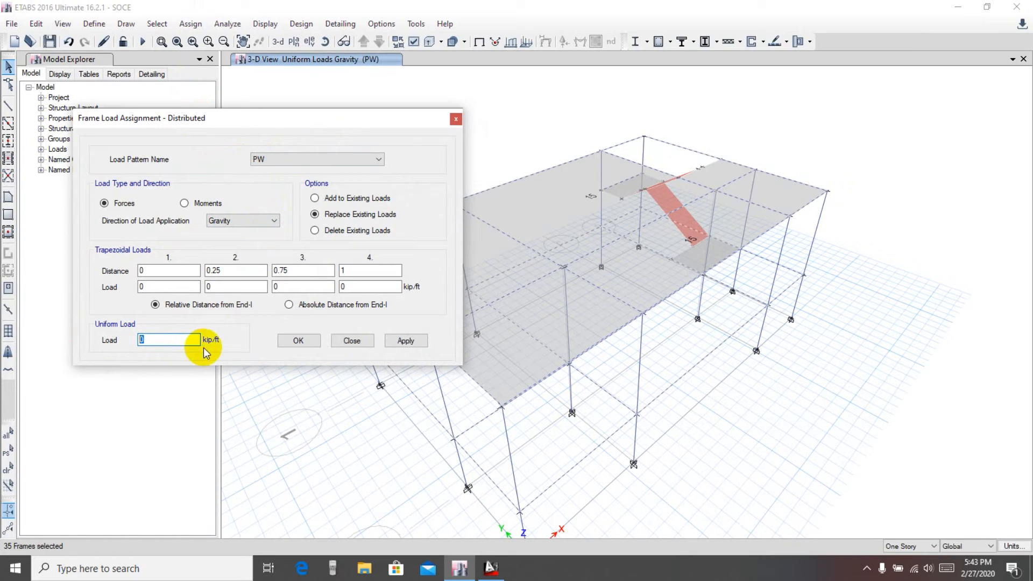
text(0.)
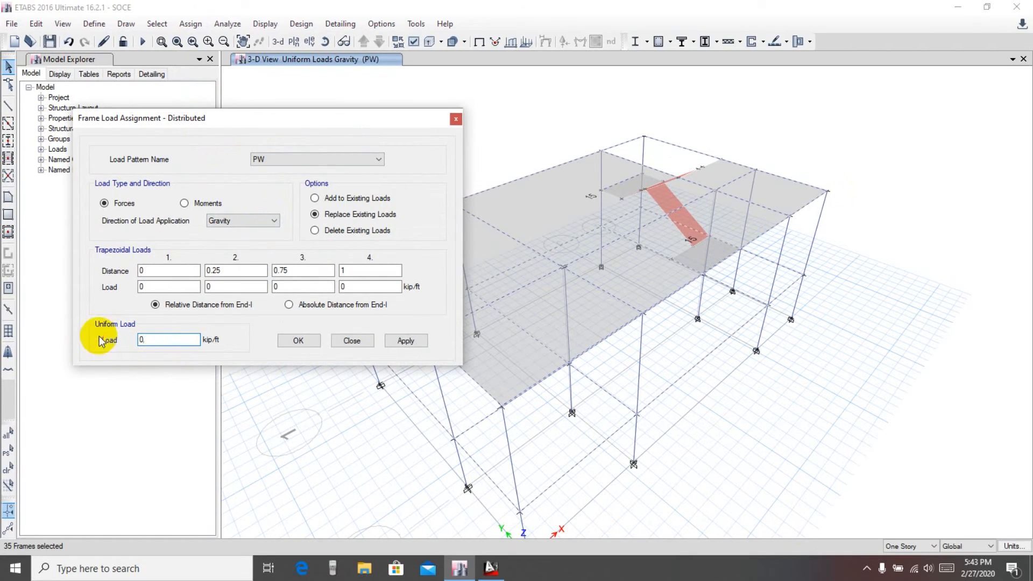
drag(155, 341, 104, 339)
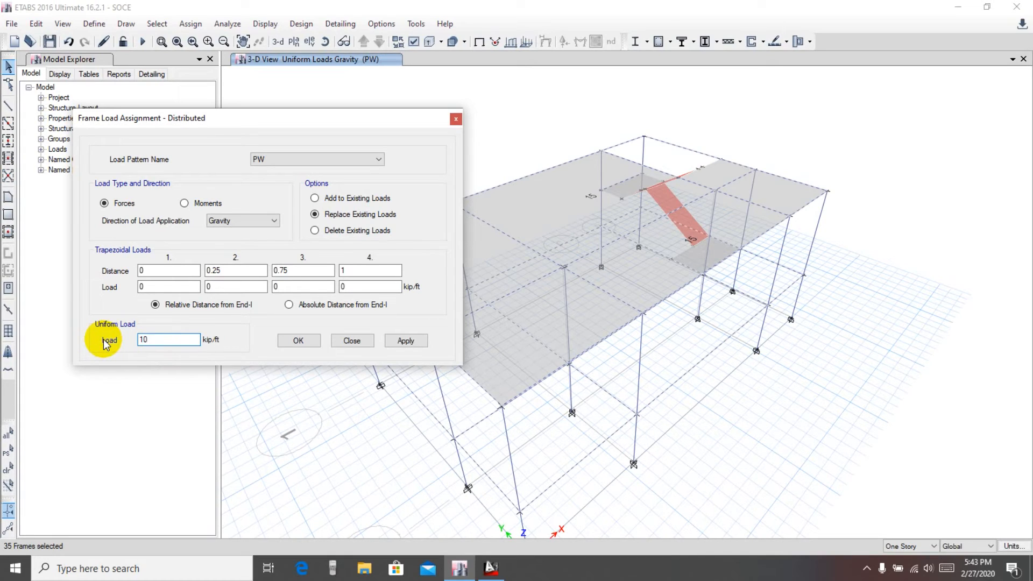
drag(164, 340, 127, 339)
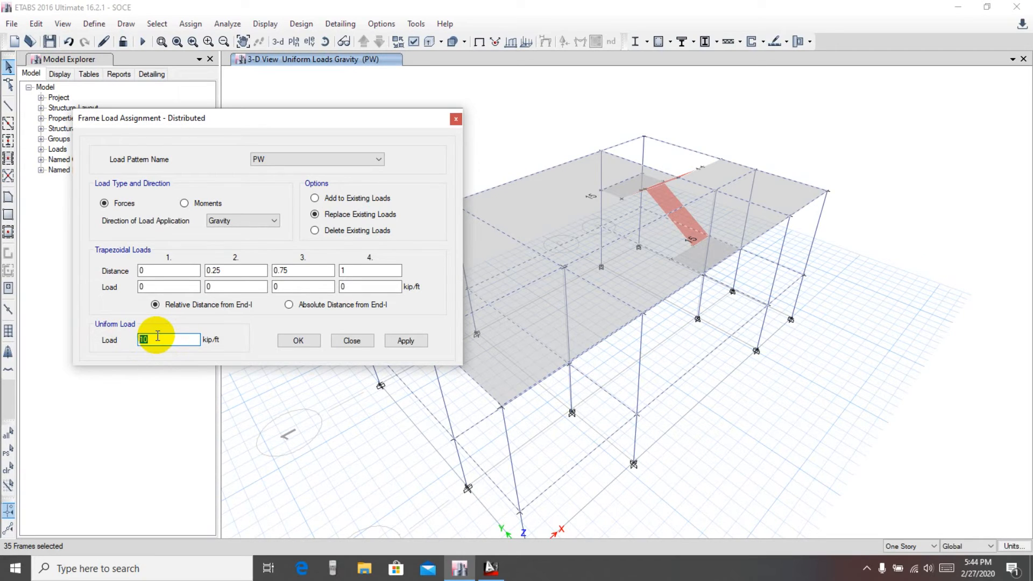
Switch to the calculator app and begin multiplying 10 by 0.5
click(332, 568)
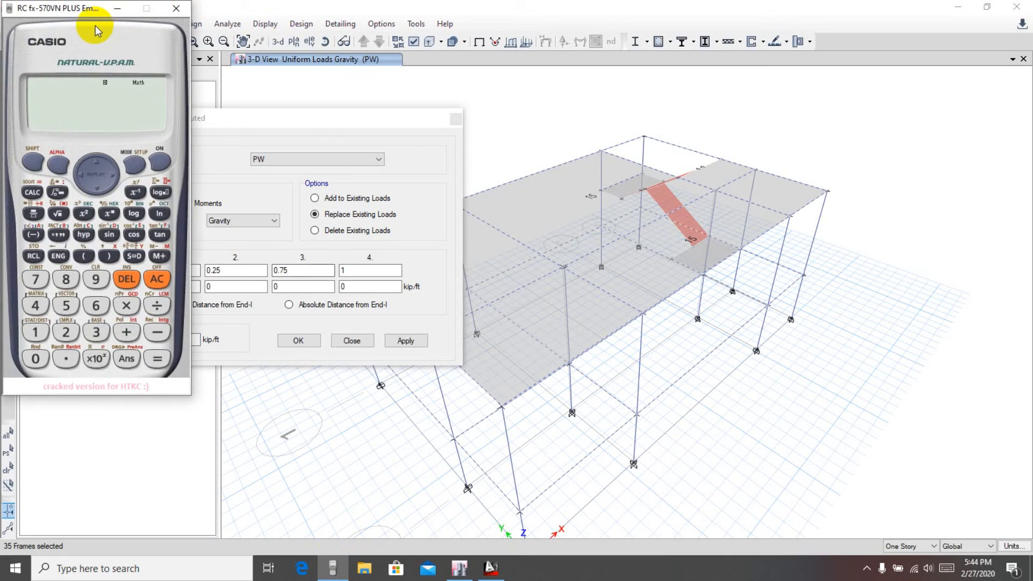
drag(86, 12, 195, 22)
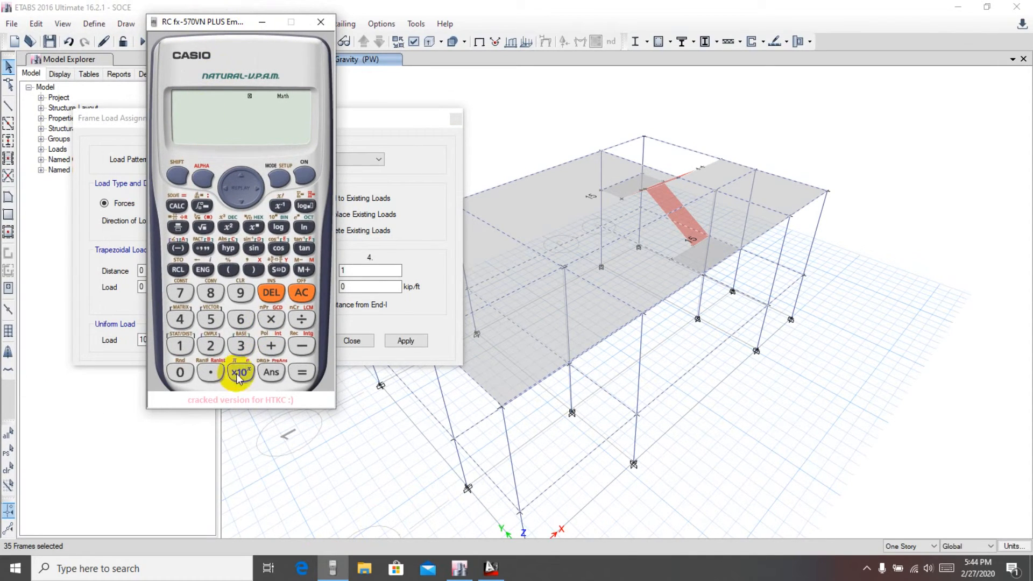
click(176, 349)
click(177, 373)
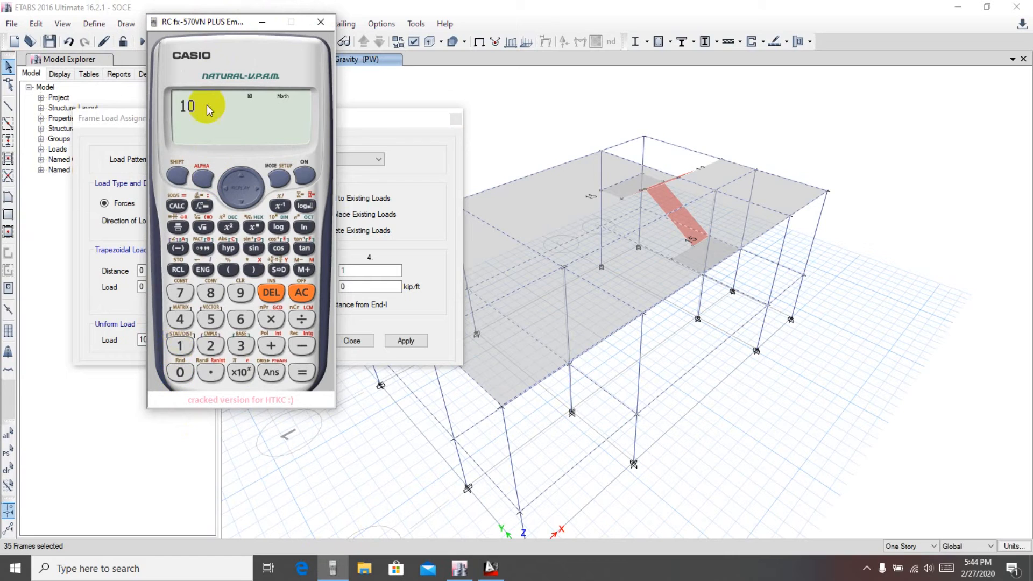
drag(217, 25, 313, 30)
click(367, 323)
click(276, 377)
click(307, 377)
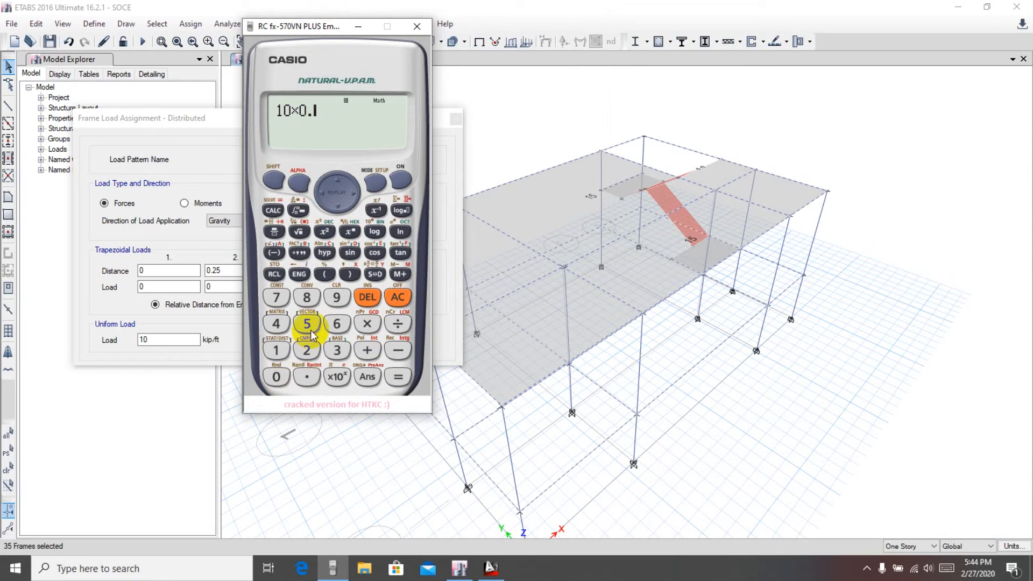
click(307, 326)
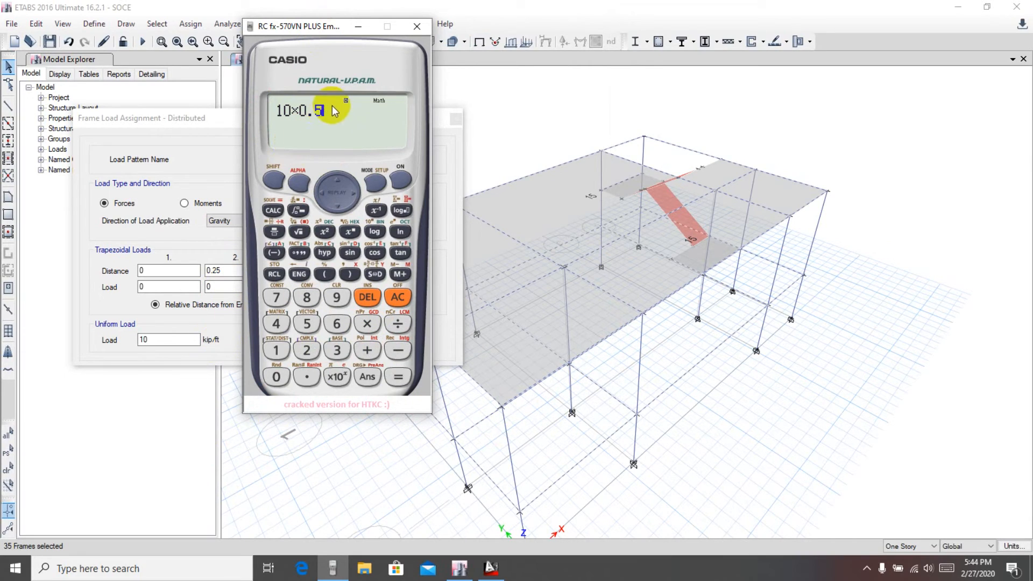
Finish computing 10 × 0.5 × 1 × 120 in the calculator and close it
click(367, 324)
click(276, 351)
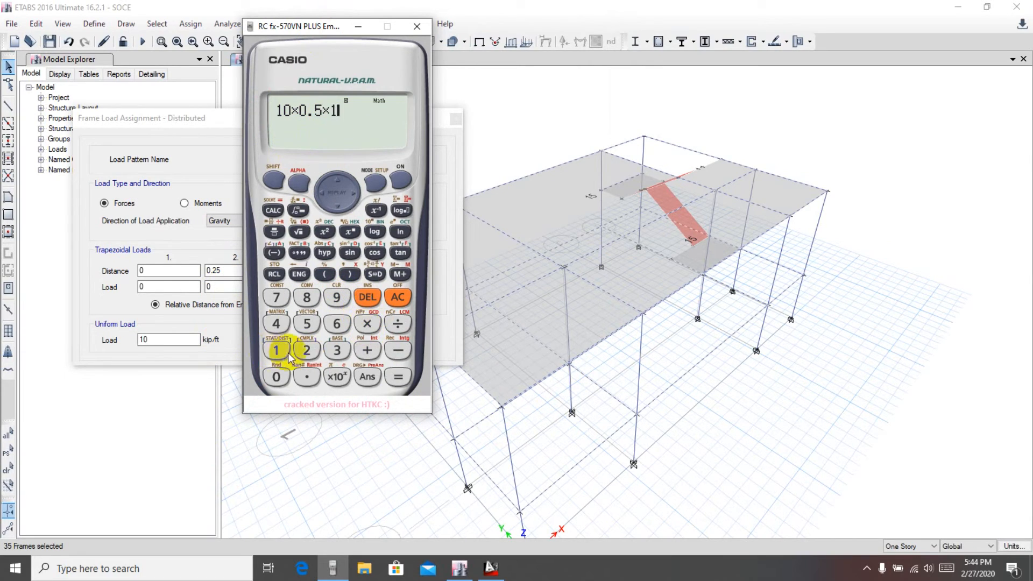
click(367, 324)
click(295, 352)
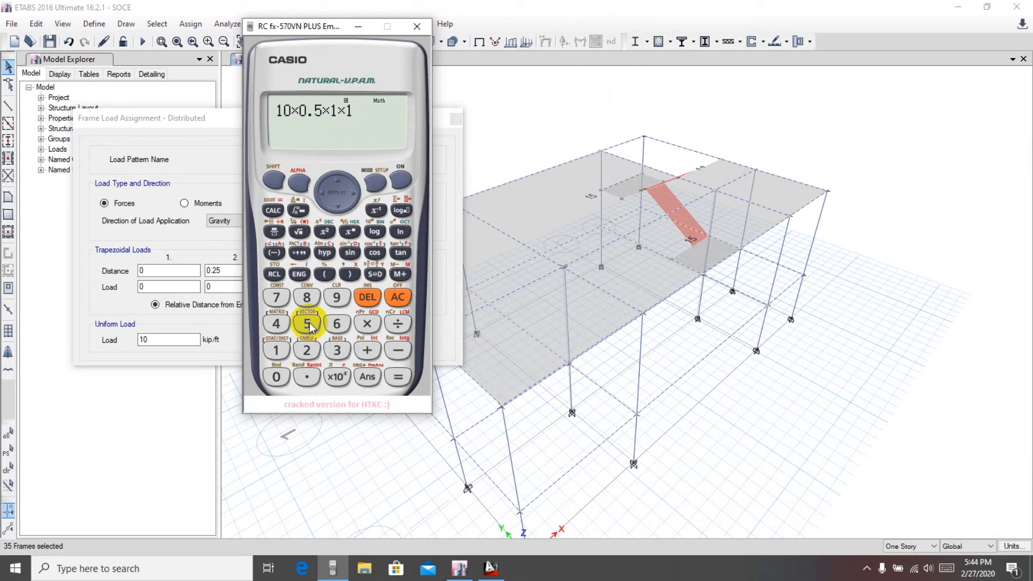
click(307, 350)
click(277, 376)
drag(418, 116, 355, 115)
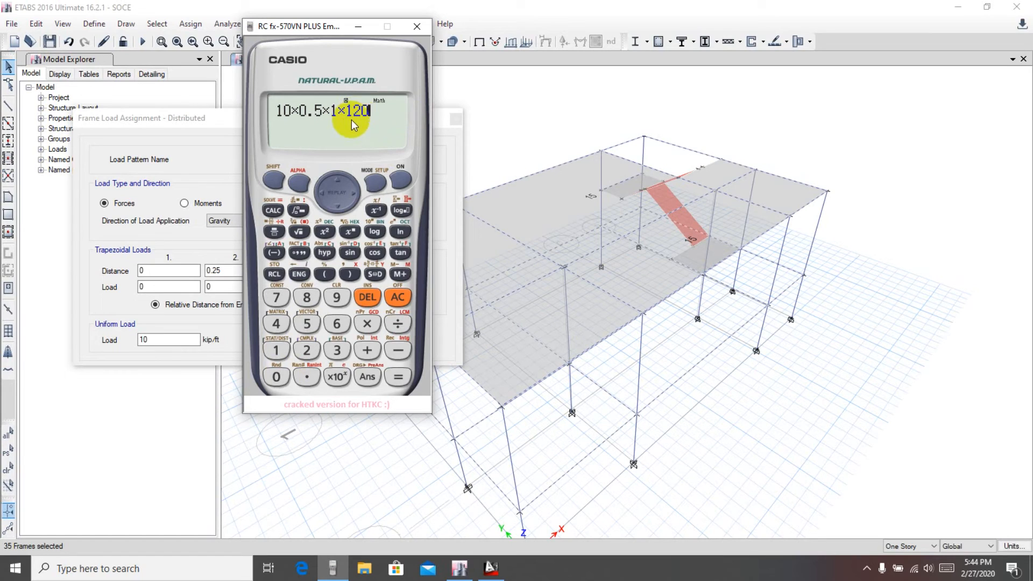
click(398, 377)
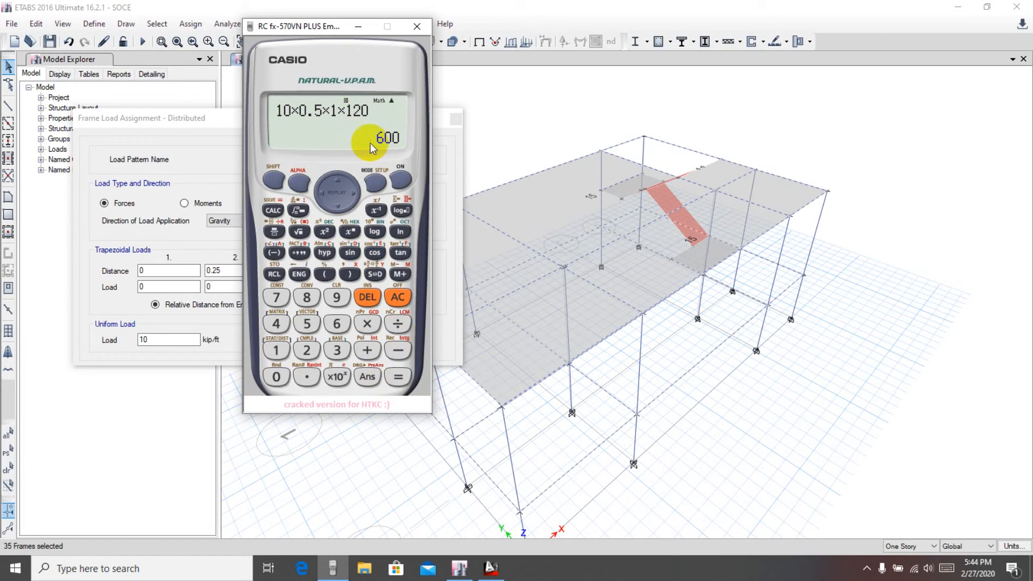
drag(324, 25, 354, 24)
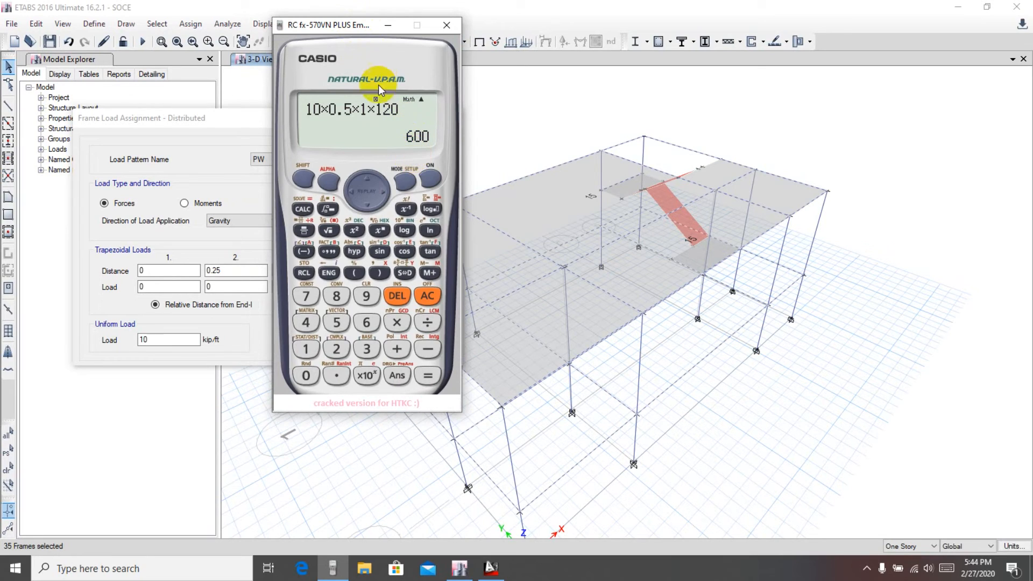
drag(364, 25, 374, 25)
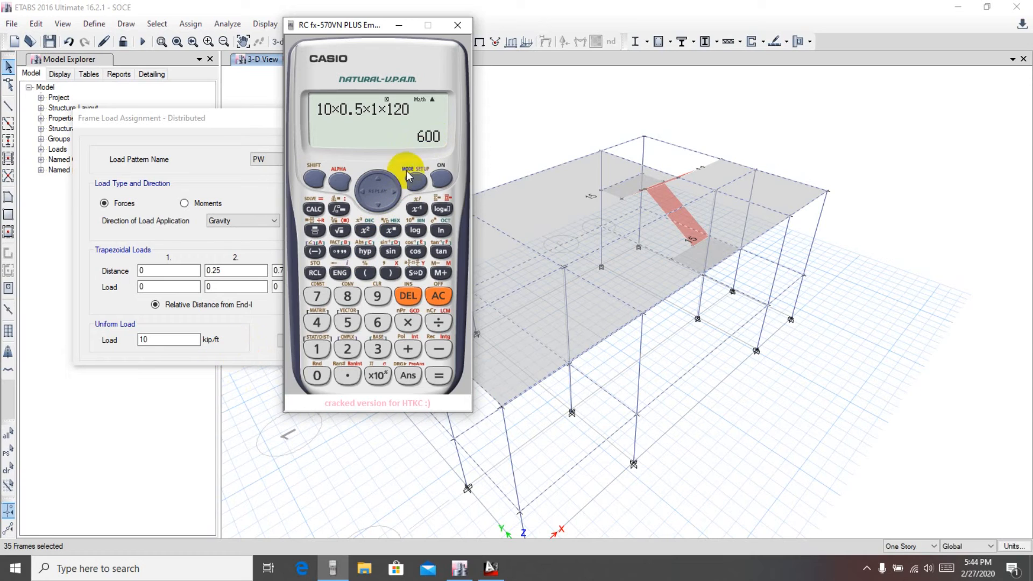
drag(363, 28, 545, 34)
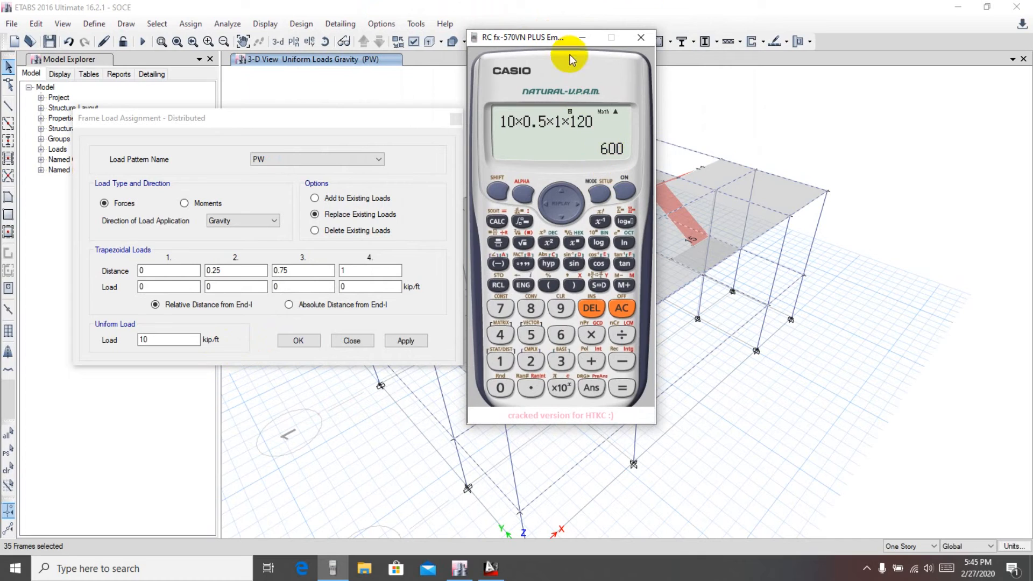
drag(551, 39, 541, 36)
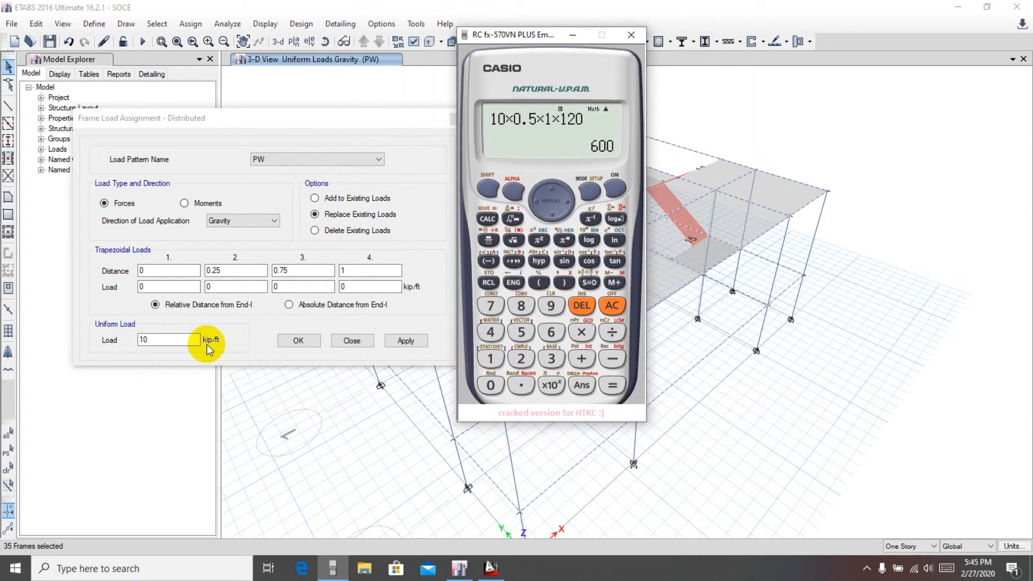
click(631, 34)
Assign a uniform PW distributed load of 0.6 kip/ft in Gravity direction to the selected beams
drag(162, 340, 130, 341)
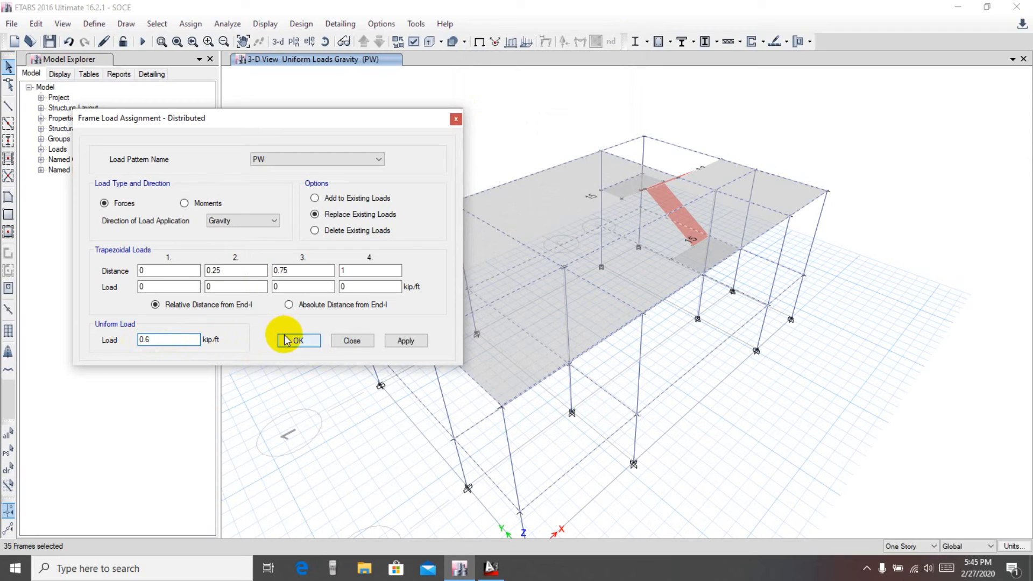
text(,)
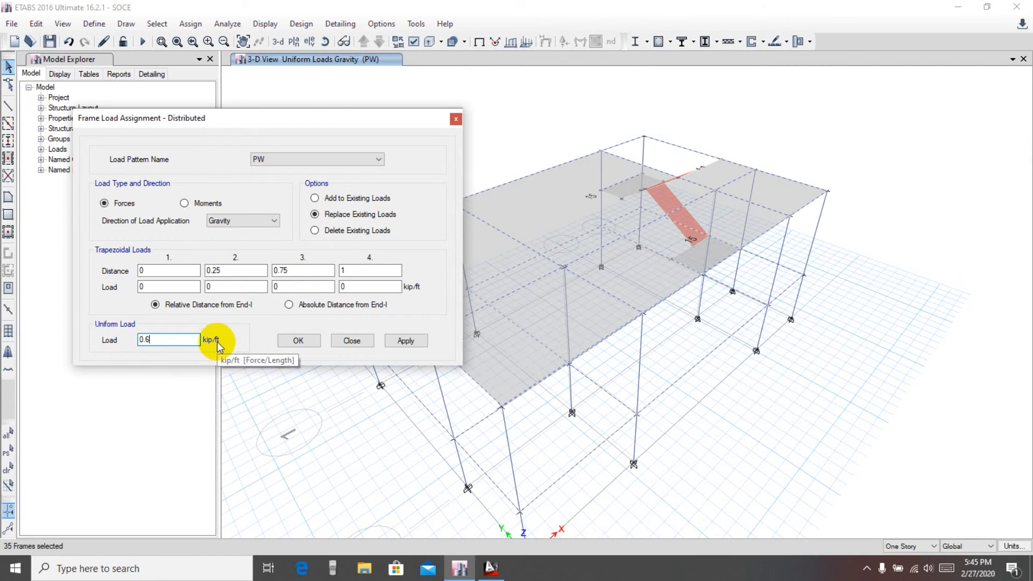
click(407, 341)
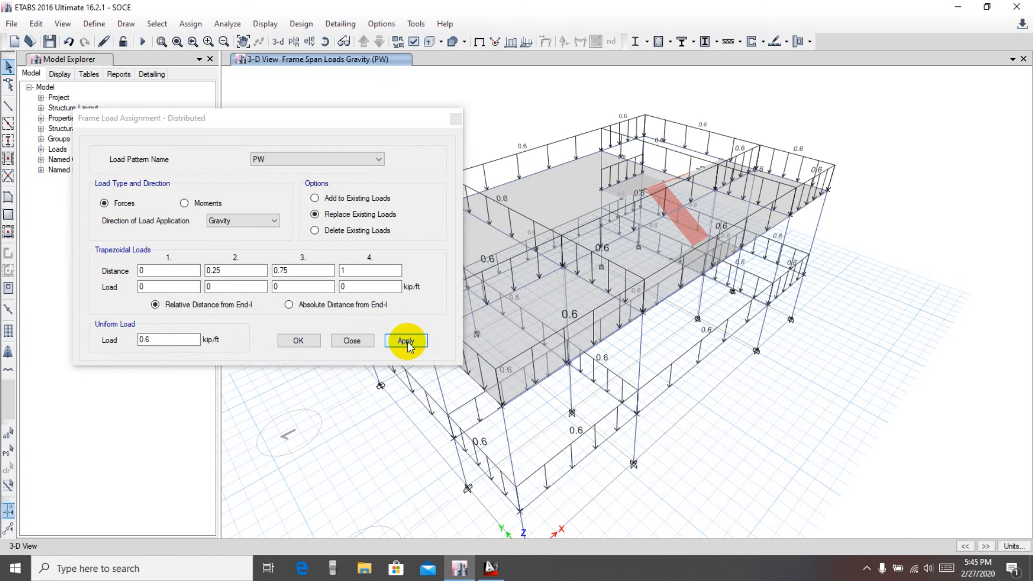
click(299, 340)
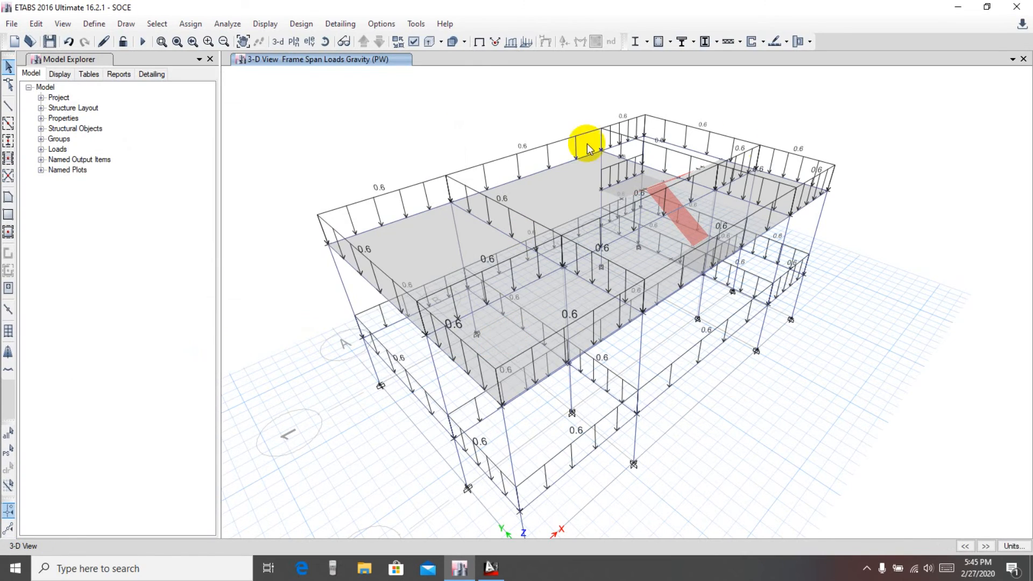
Display the frame span loads for the PW load pattern
middle_drag(791, 378, 781, 371)
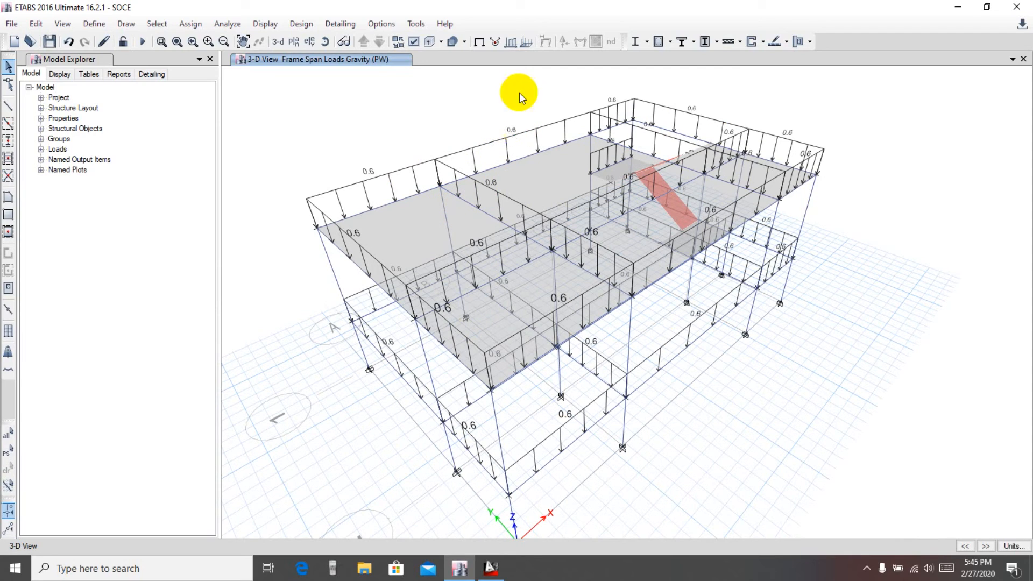
click(509, 42)
click(563, 213)
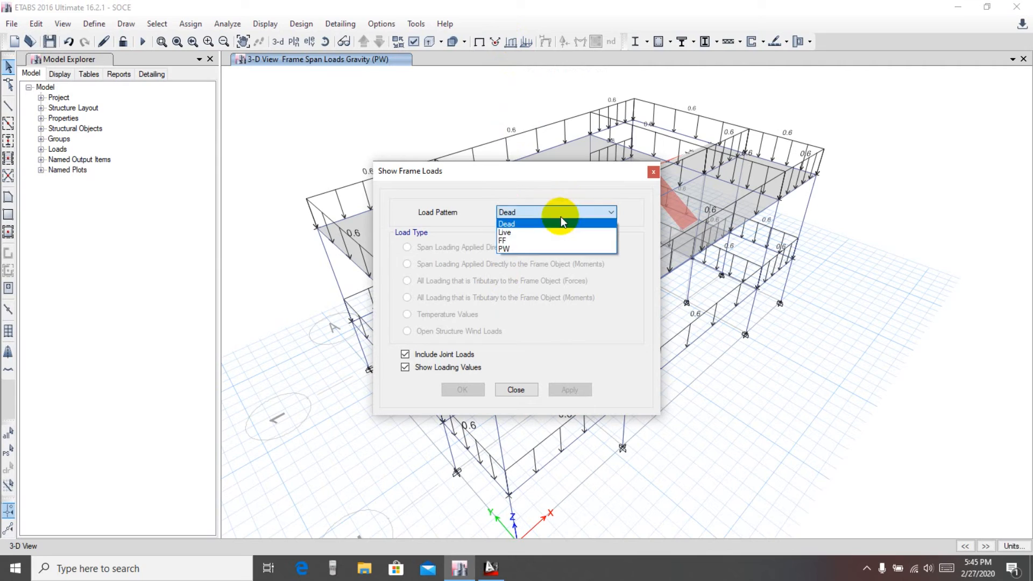
click(515, 241)
click(524, 211)
click(519, 249)
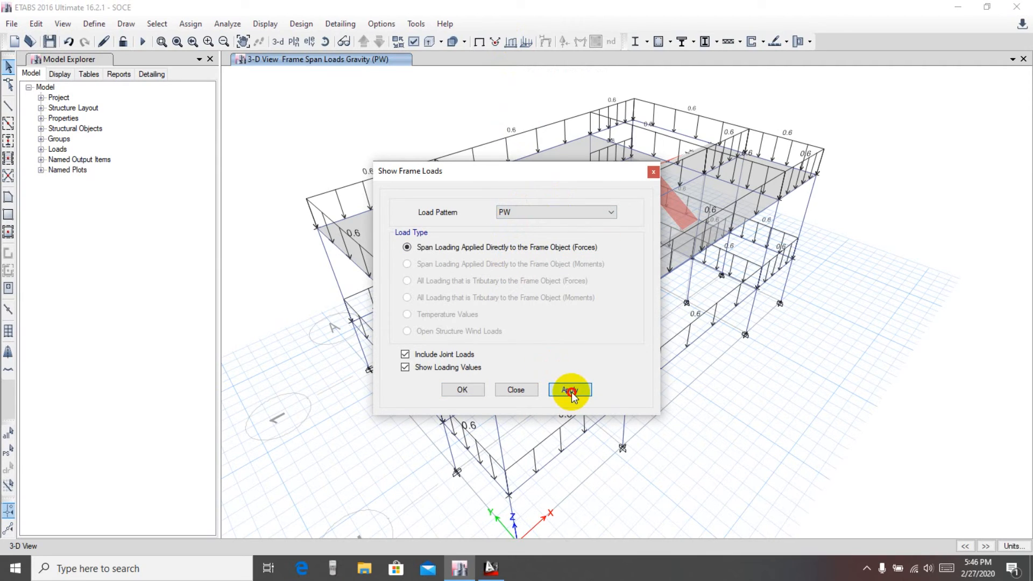
click(570, 391)
key(Escape)
Display the uniform shell loads for the Dead, Live, FF and PW patterns in turn
click(527, 42)
drag(519, 195, 129, 152)
click(182, 334)
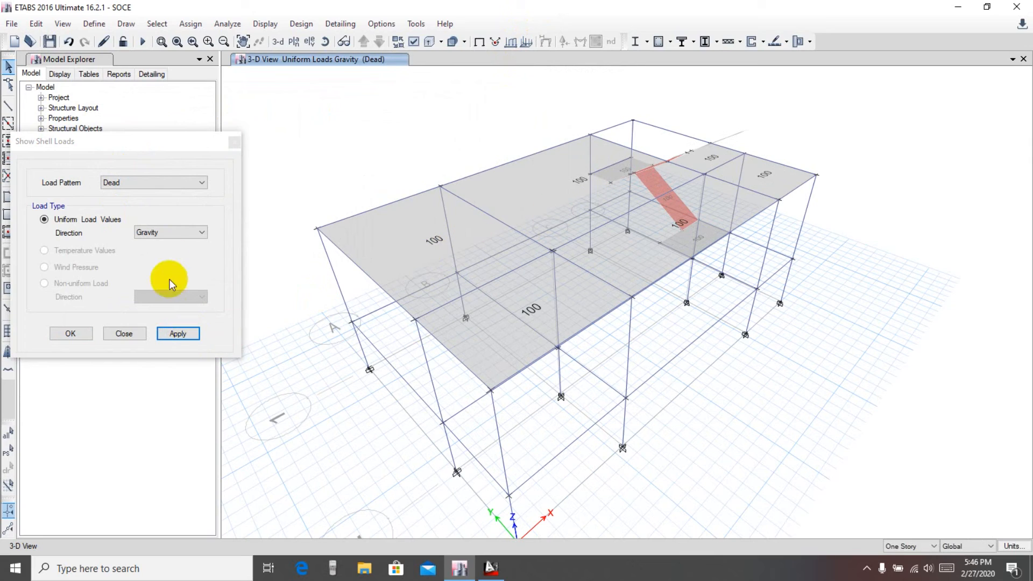
click(161, 183)
click(159, 203)
click(176, 333)
click(156, 183)
click(128, 210)
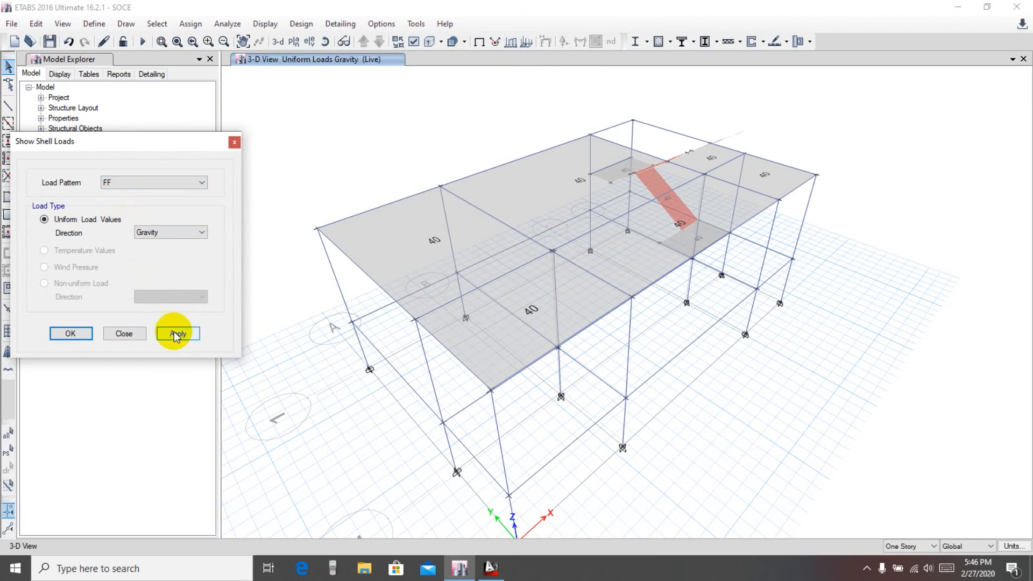
click(178, 333)
click(151, 183)
click(117, 220)
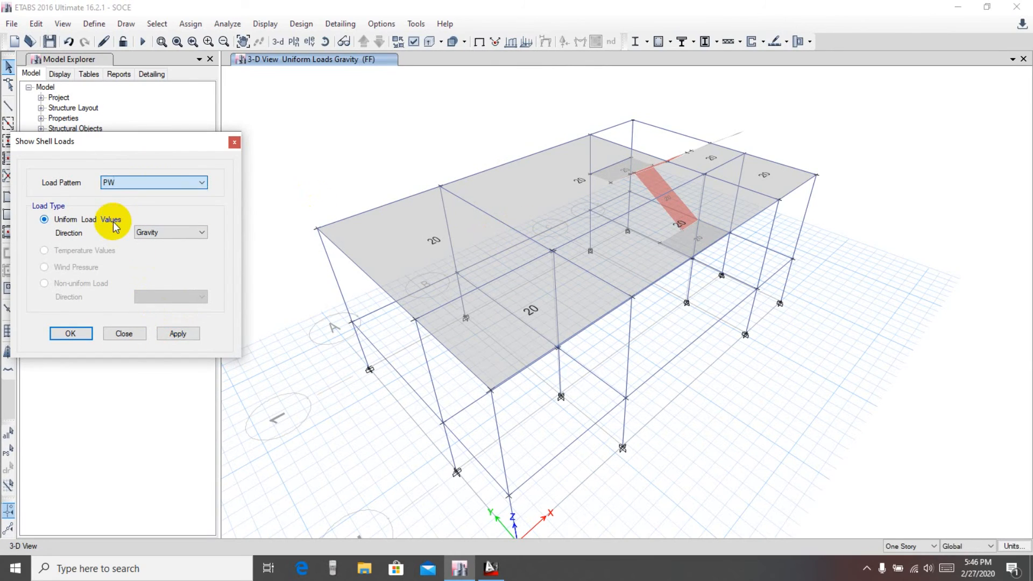
click(177, 333)
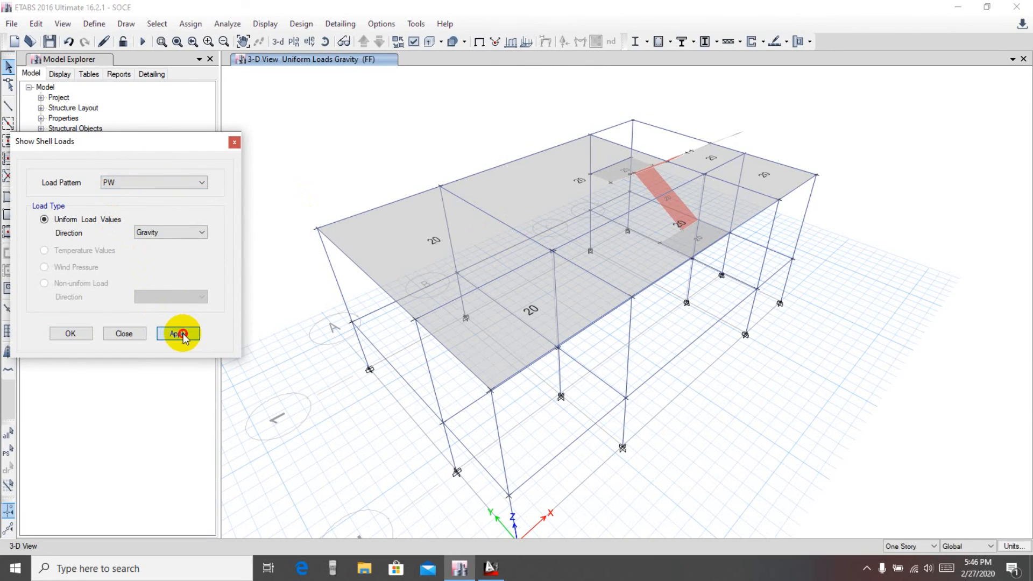
click(74, 333)
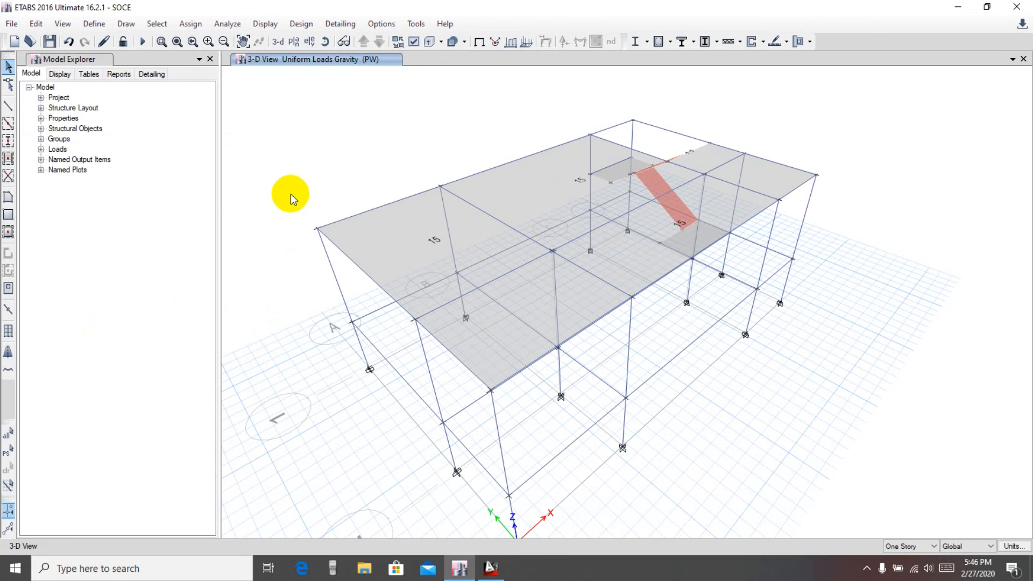
mouse_move(836, 162)
middle_down()
mouse_move(839, 175)
mouse_move(837, 167)
middle_up()
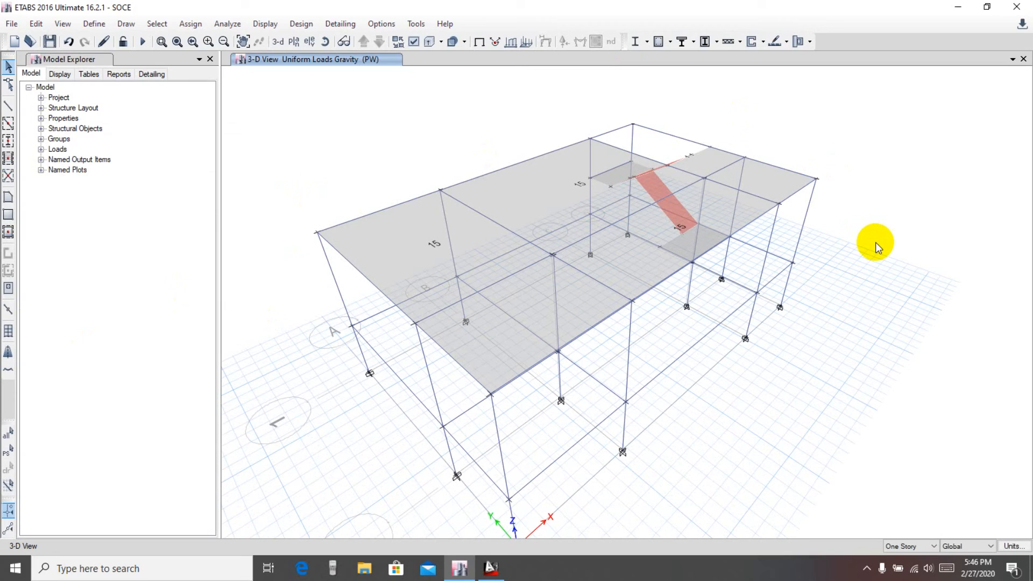
mouse_move(876, 242)
middle_down()
mouse_move(905, 246)
mouse_move(880, 245)
middle_up()
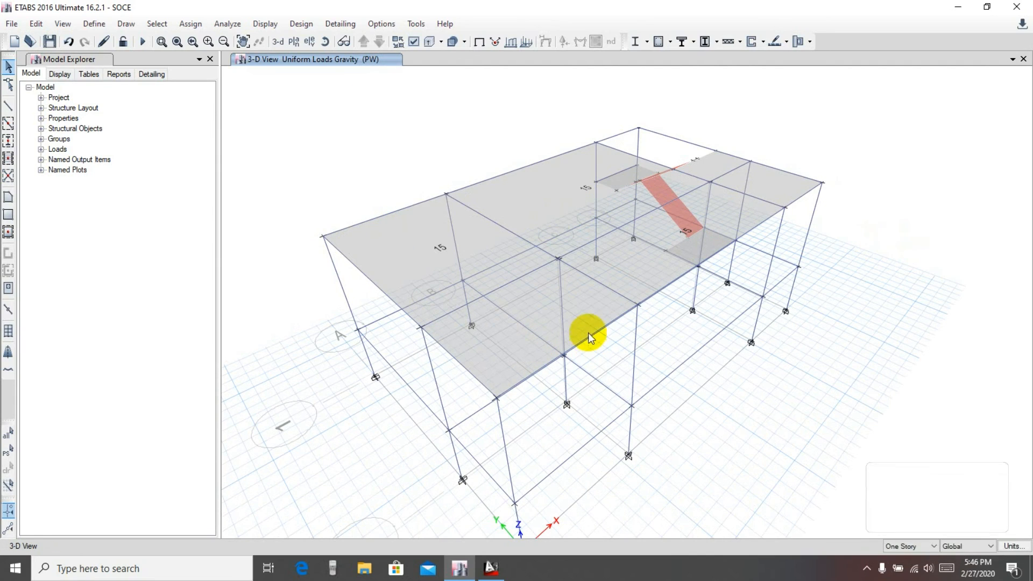
middle_drag(818, 150, 816, 151)
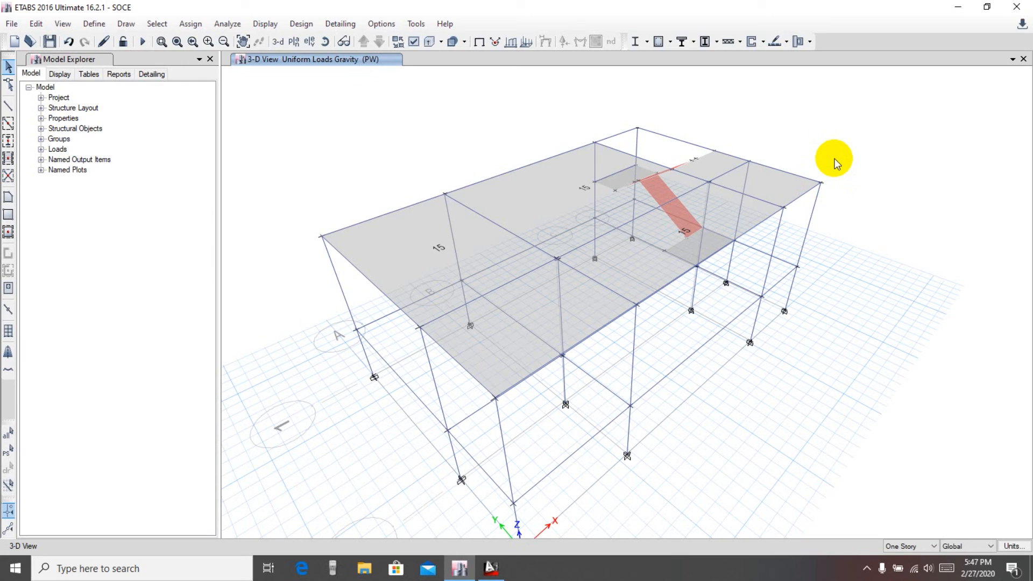
middle_drag(824, 152, 828, 159)
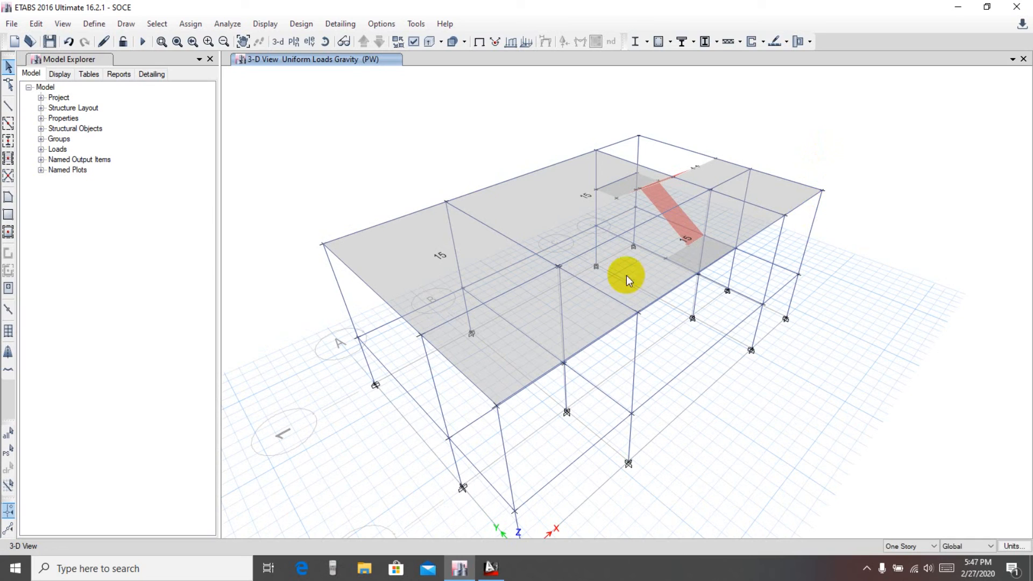
middle_drag(839, 180, 843, 180)
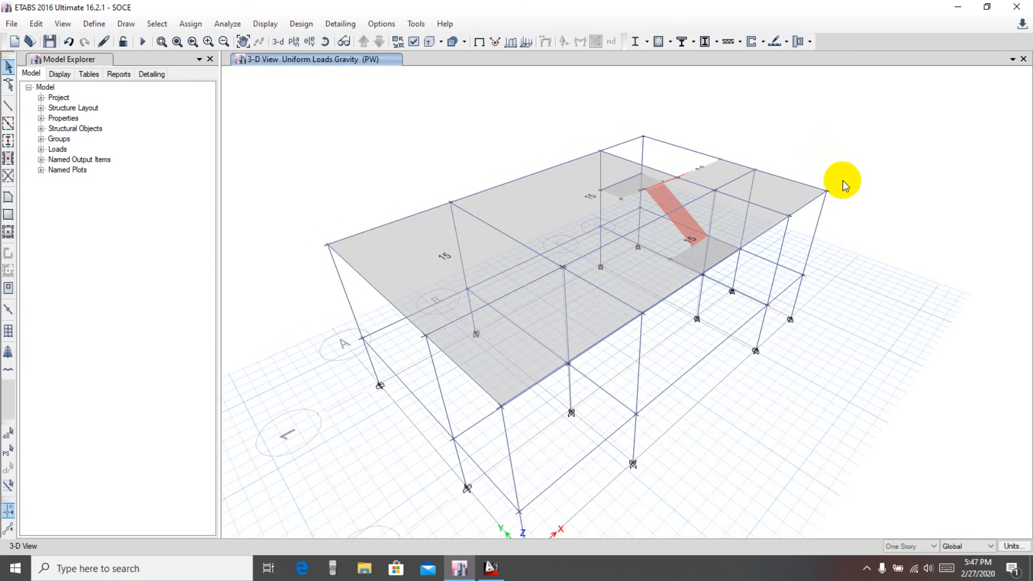